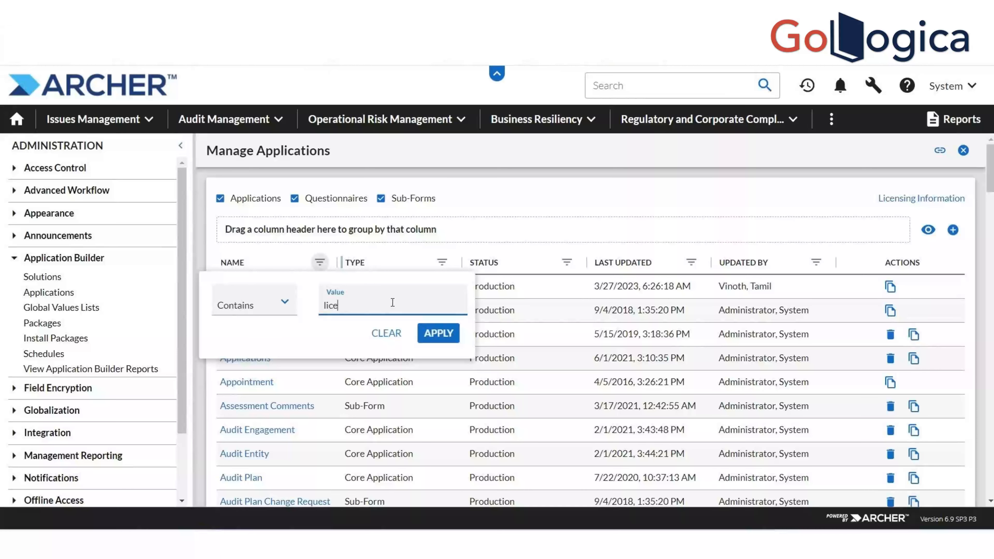
# Filter applications to names containing 'license manager' and open the License Manager application
pyautogui.write('nager')
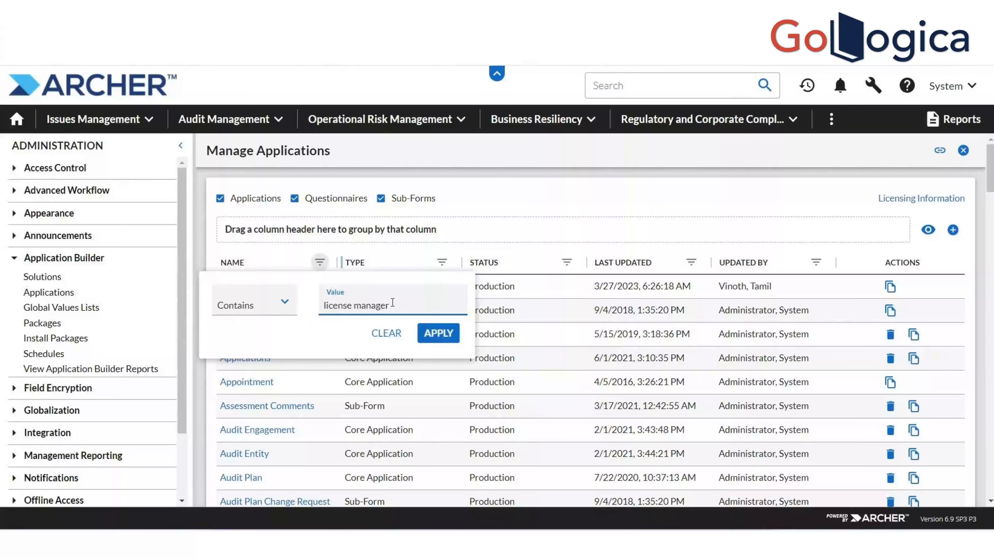
pyautogui.click(441, 335)
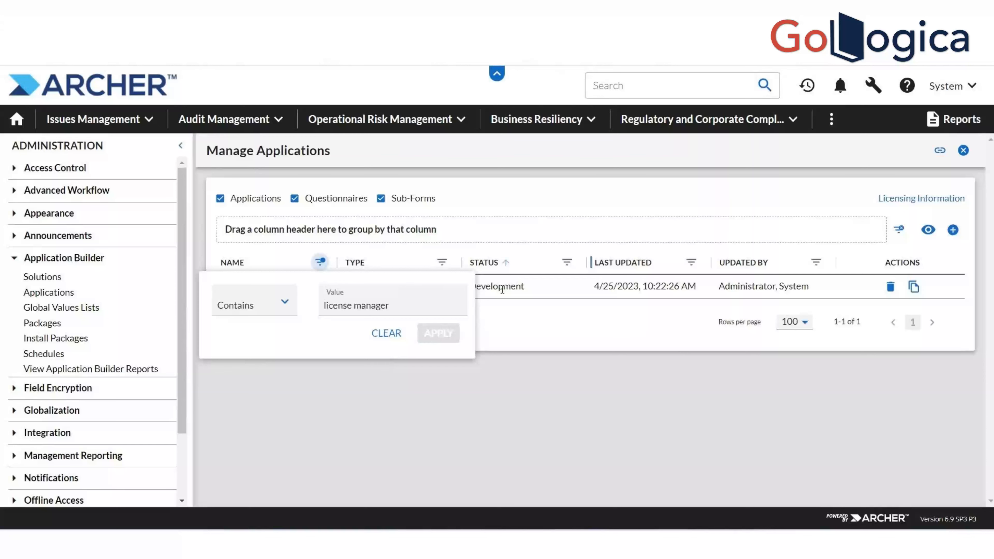
pyautogui.click(507, 320)
pyautogui.click(262, 289)
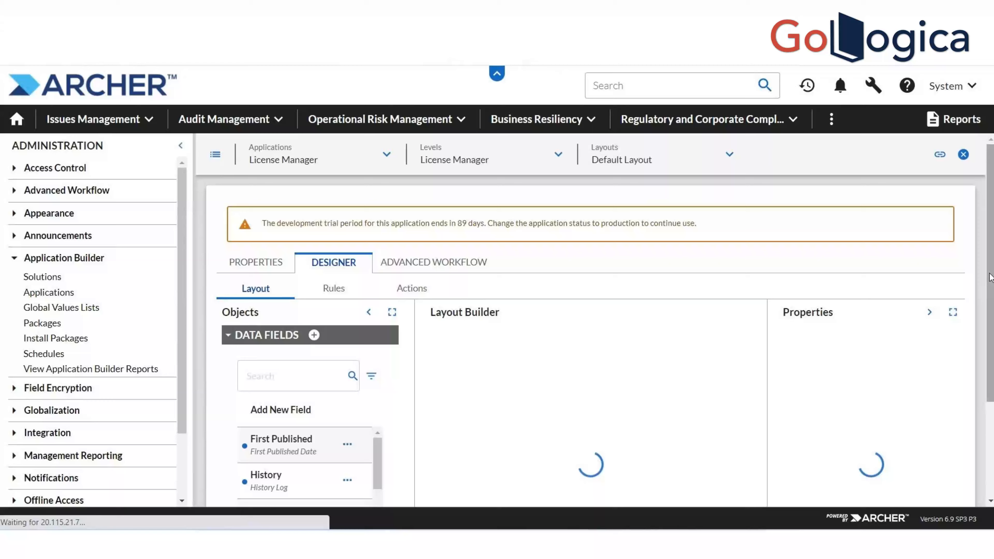
# Turn on 'Enable editing in search results' for the License Status field and save its properties
pyautogui.moveTo(992, 320); pyautogui.dragTo(993, 370)
pyautogui.click(618, 286)
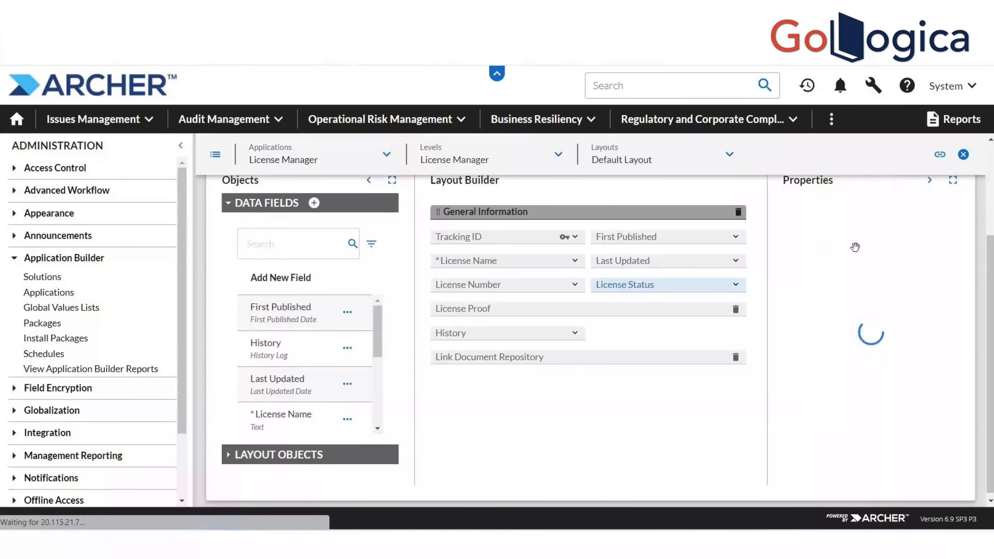
pyautogui.moveTo(956, 272); pyautogui.dragTo(959, 355)
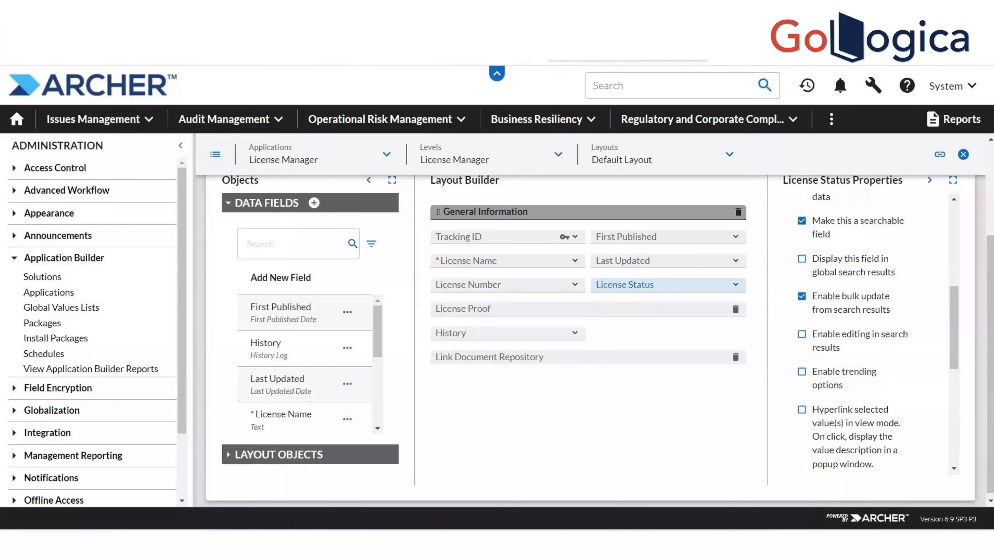
pyautogui.rightClick(632, 54)
pyautogui.click(692, 117)
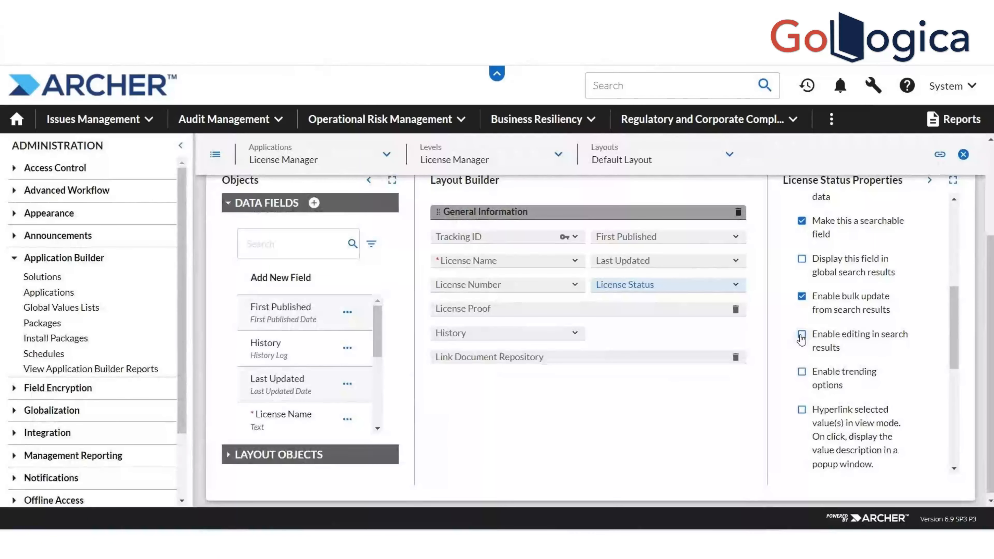
pyautogui.click(802, 335)
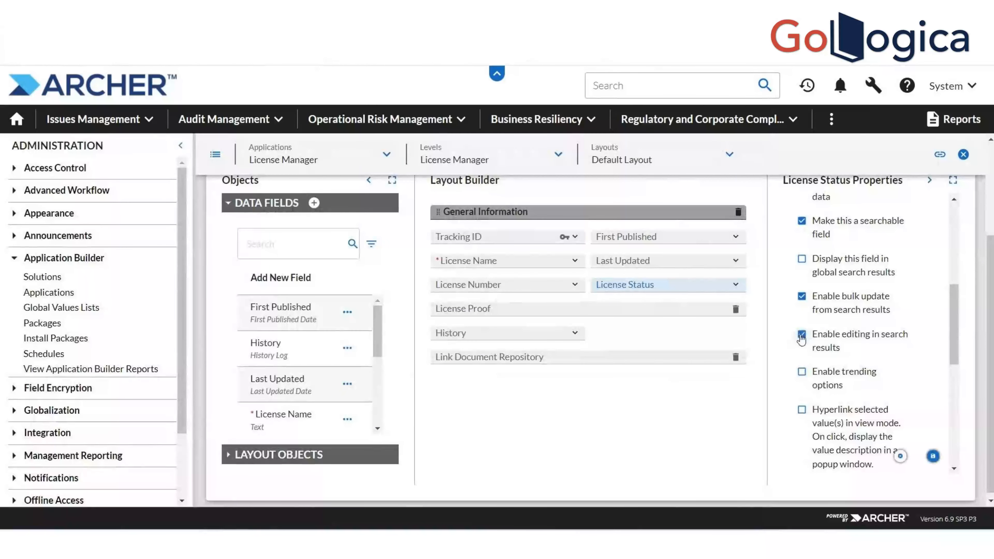
pyautogui.click(932, 459)
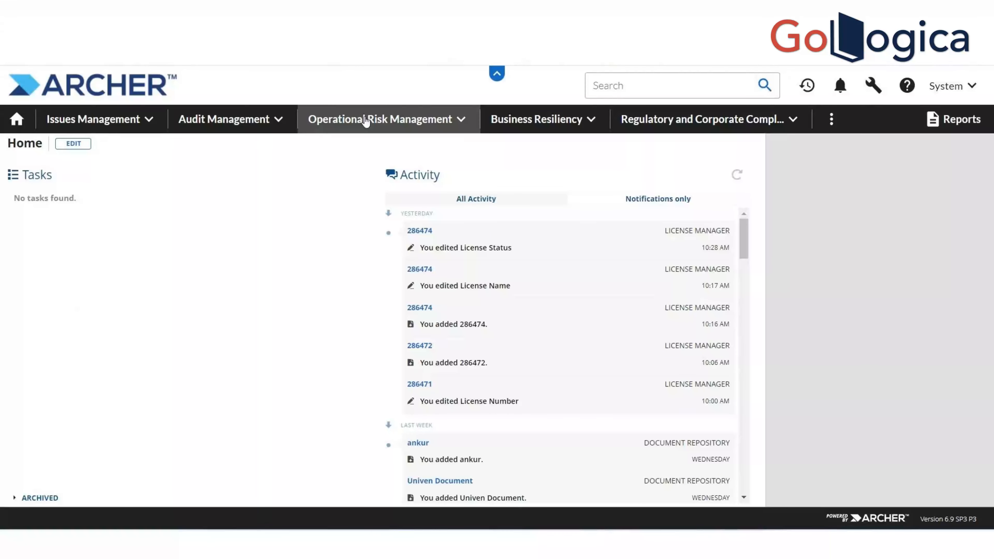
# Go to Issues Management > Document Solution > License Manager records
pyautogui.click(150, 121)
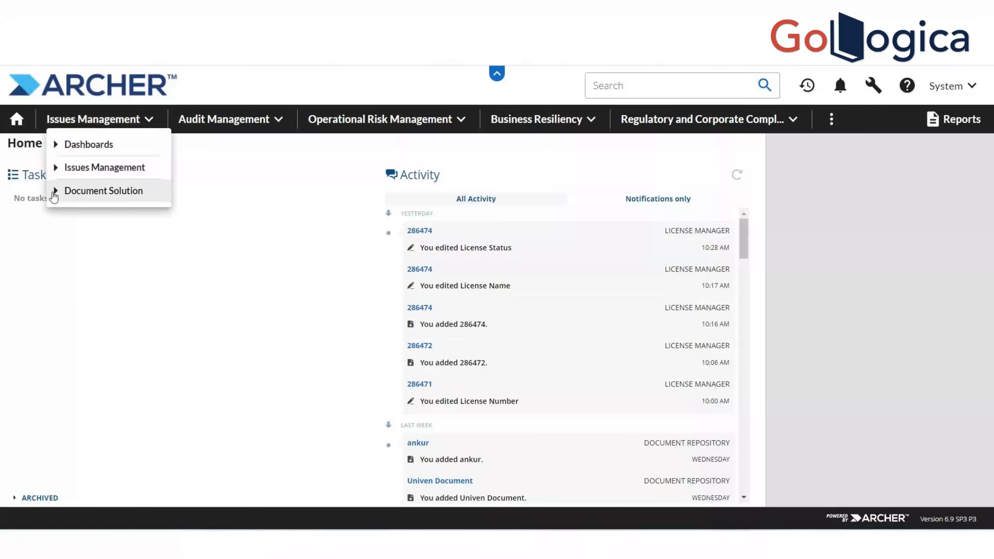
pyautogui.click(55, 193)
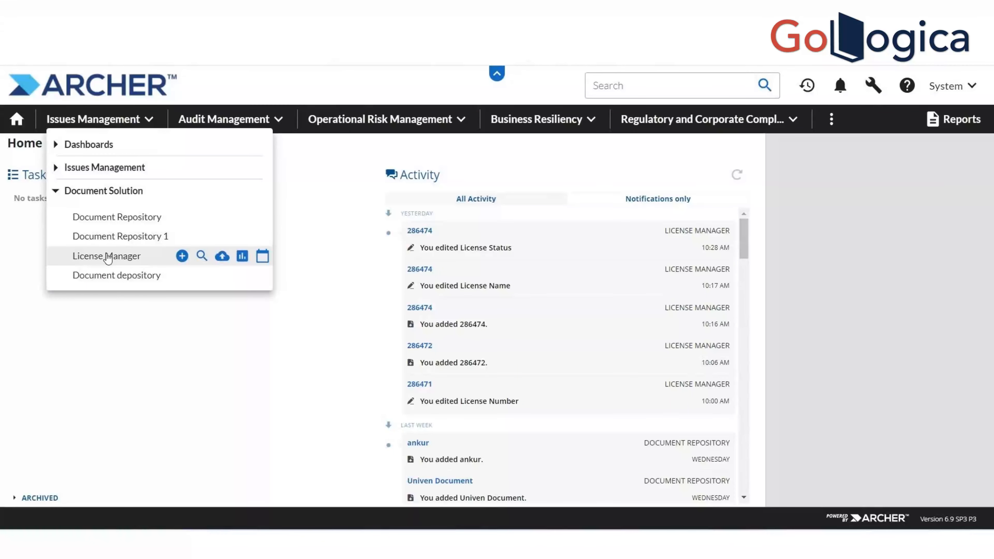
pyautogui.click(107, 256)
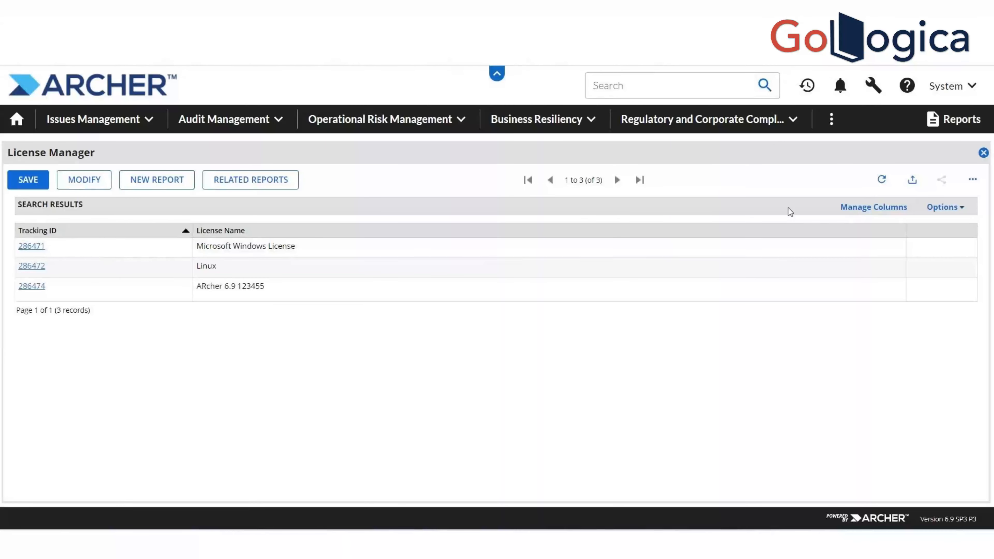
# Add the License Status column to the License Manager search results
pyautogui.click(852, 207)
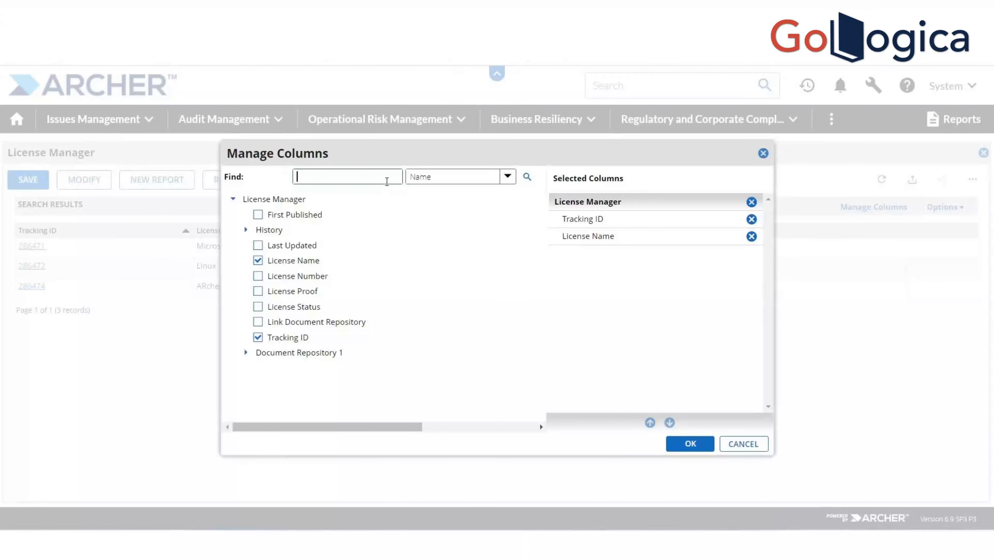
pyautogui.write('lice')
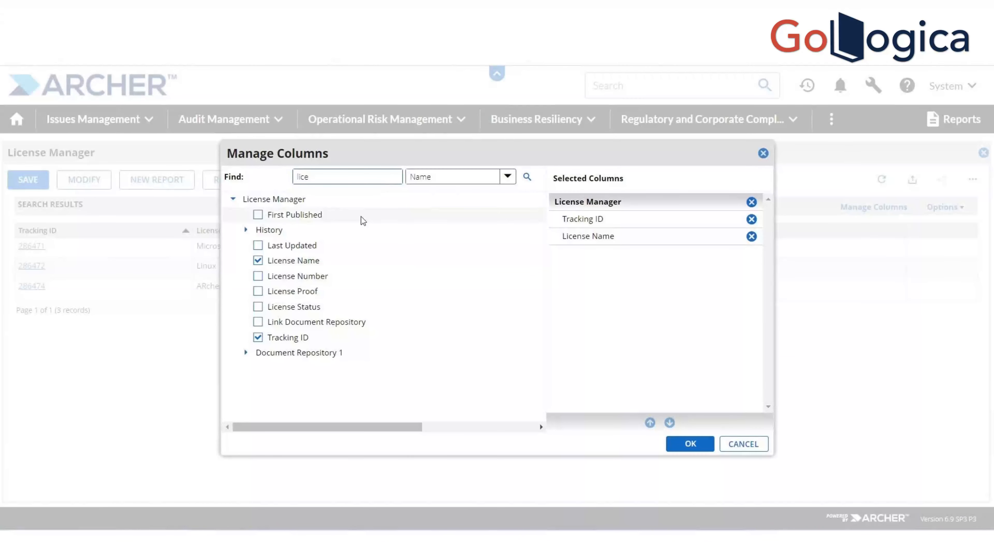
pyautogui.click(293, 305)
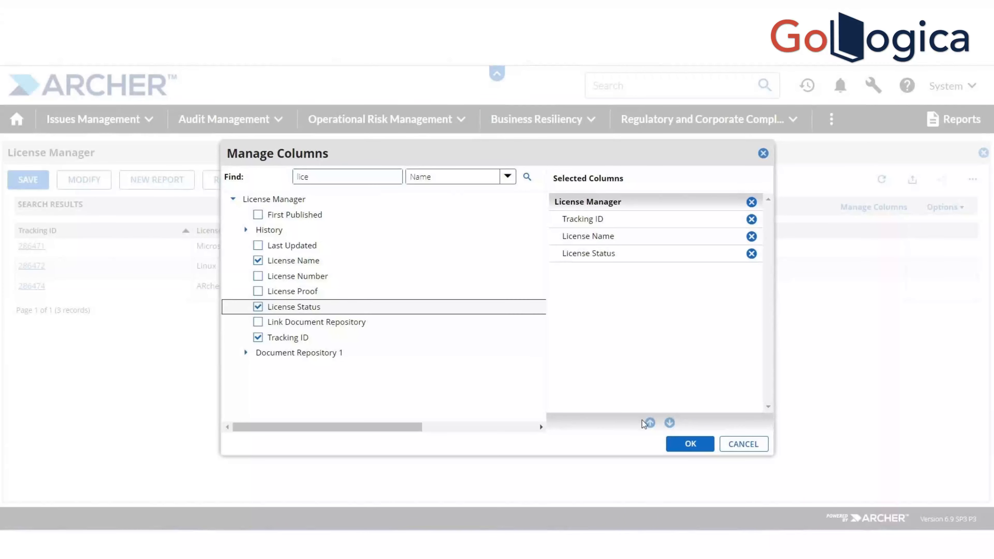
pyautogui.click(690, 444)
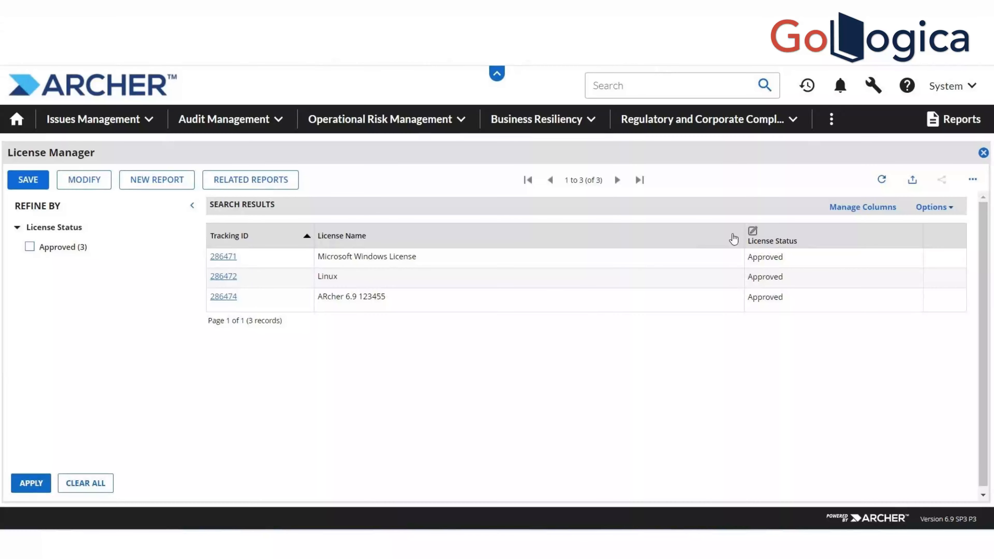
# Set Microsoft Windows License and ARcher 6.9 123455 to Rejected, saving each row
pyautogui.click(753, 234)
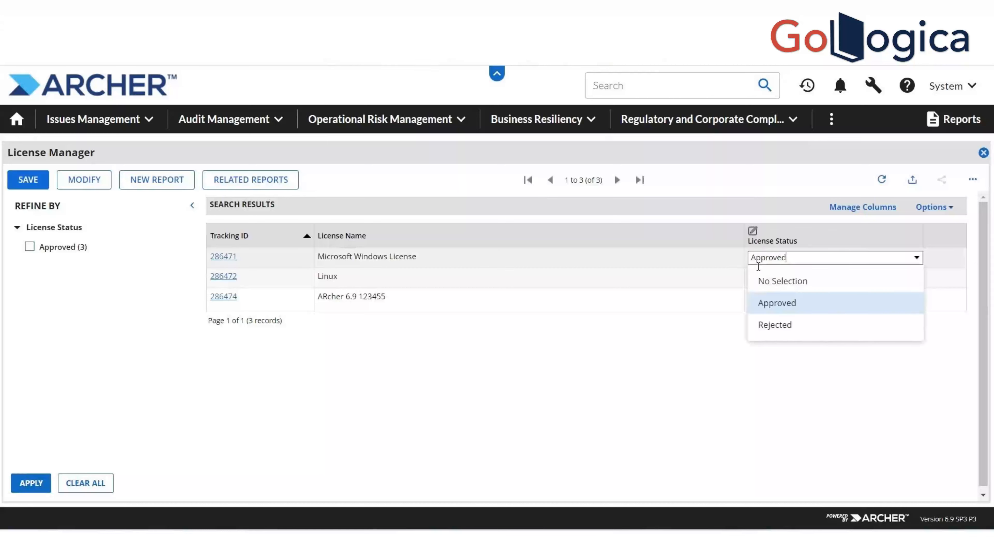
pyautogui.click(759, 302)
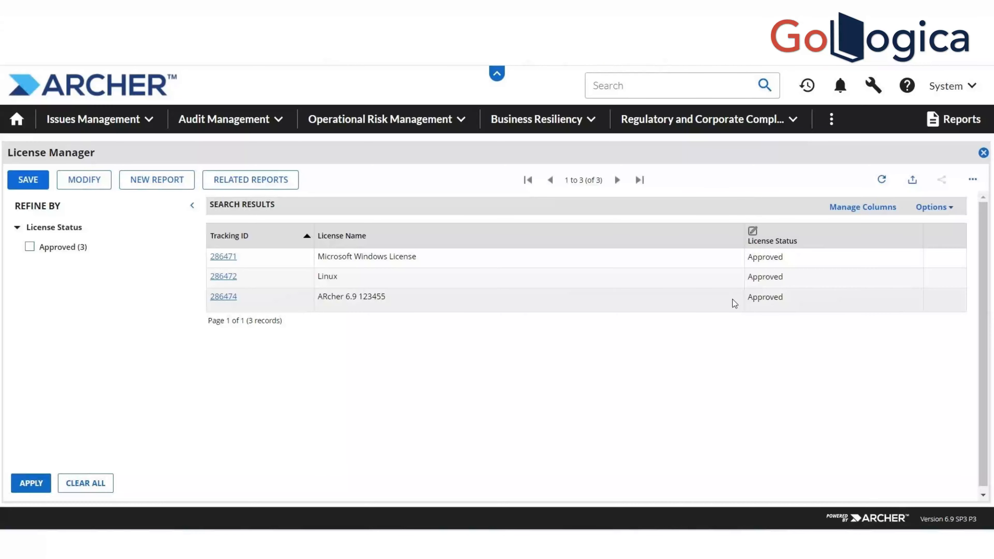
pyautogui.rightClick(769, 266)
pyautogui.click(765, 256)
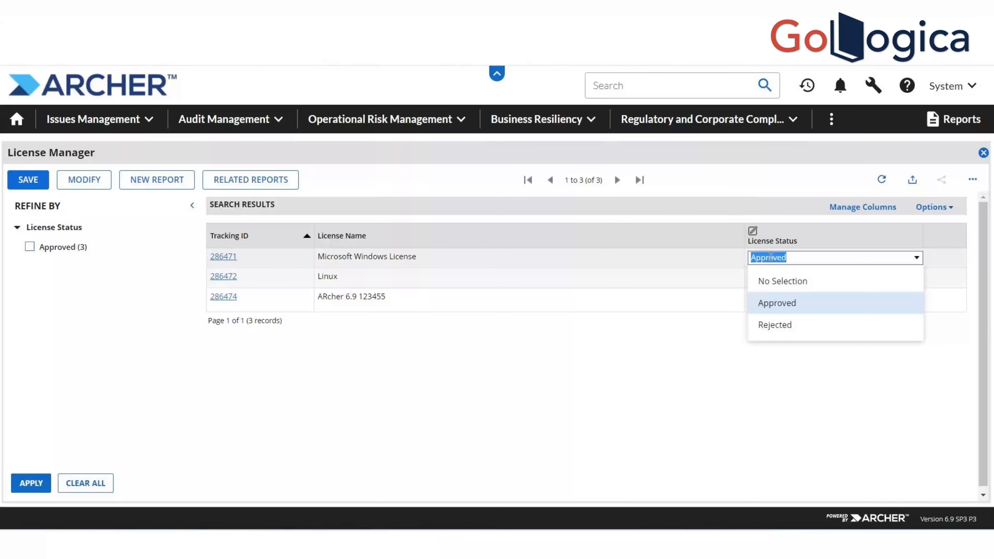
pyautogui.click(767, 325)
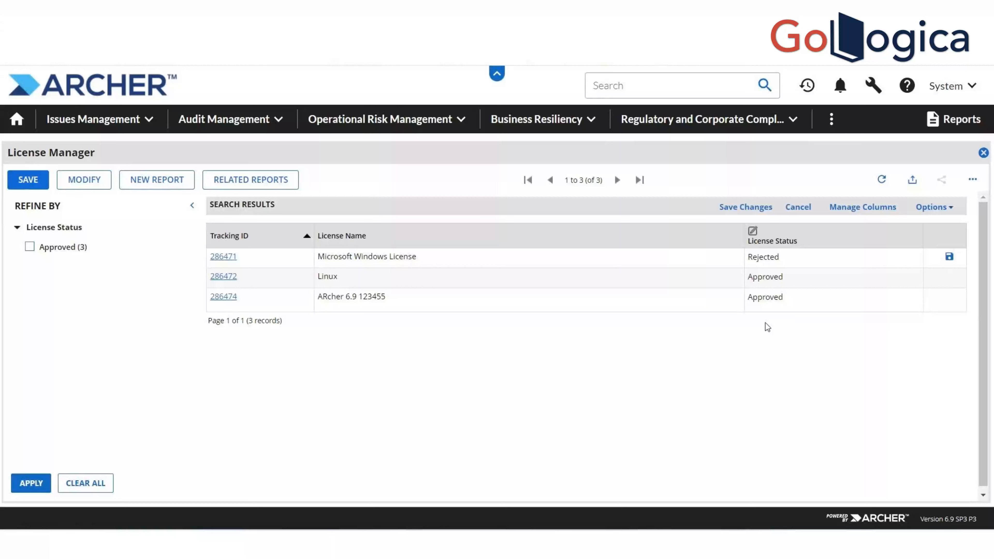
pyautogui.click(949, 258)
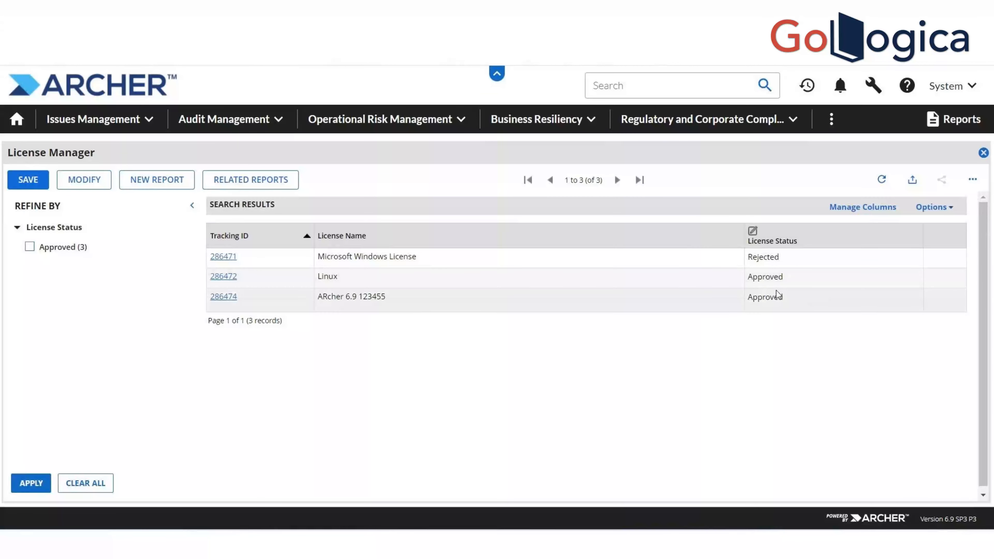
pyautogui.click(775, 299)
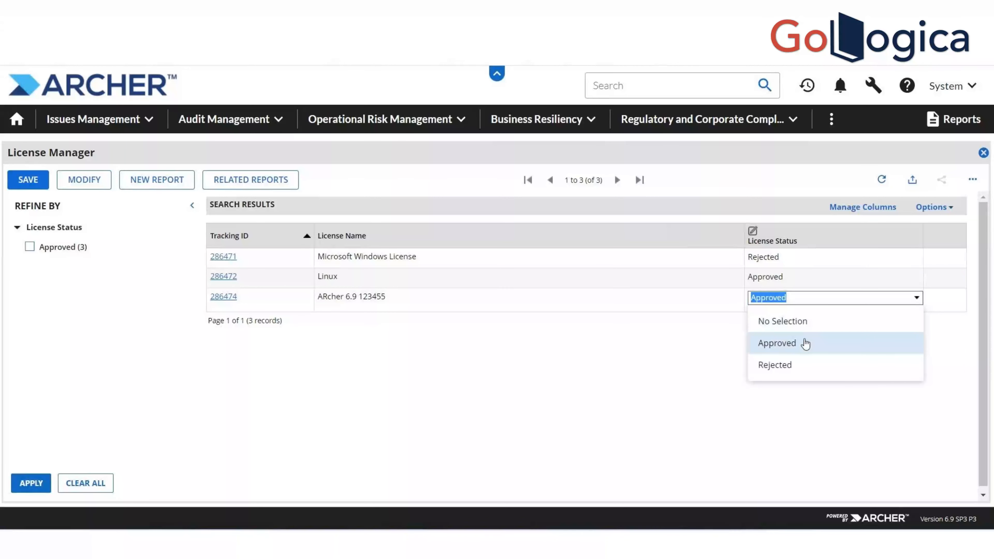
pyautogui.click(794, 365)
pyautogui.click(947, 297)
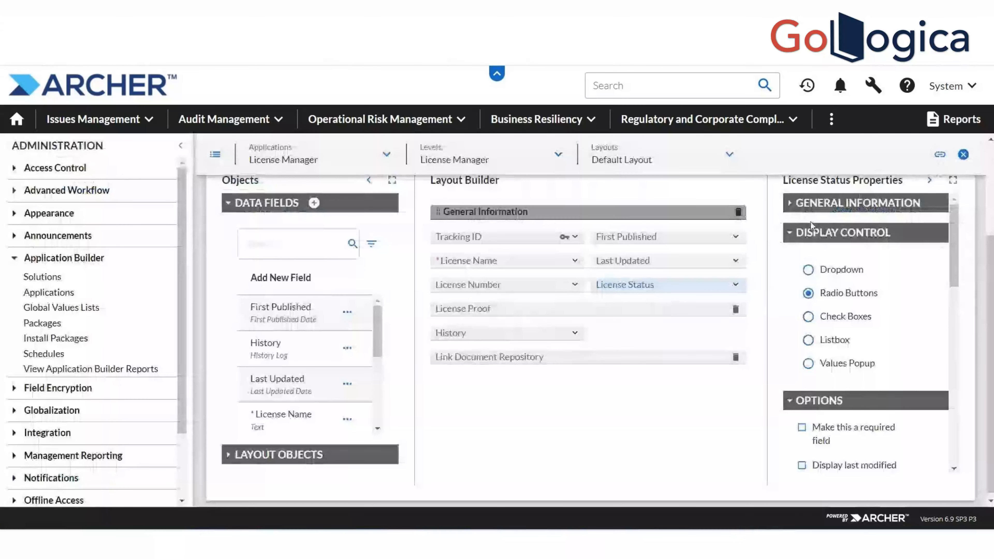
pyautogui.moveTo(953, 255); pyautogui.dragTo(959, 333)
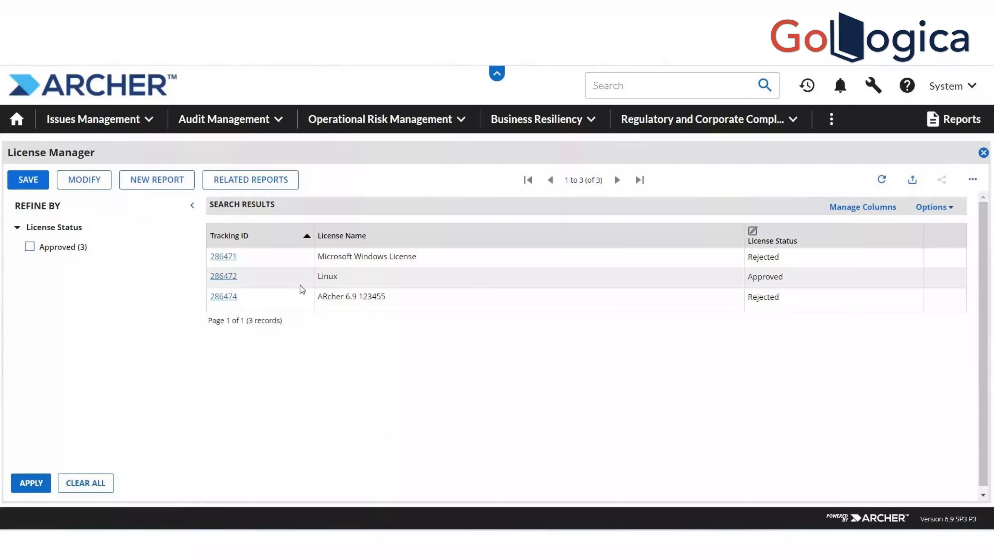
pyautogui.click(90, 180)
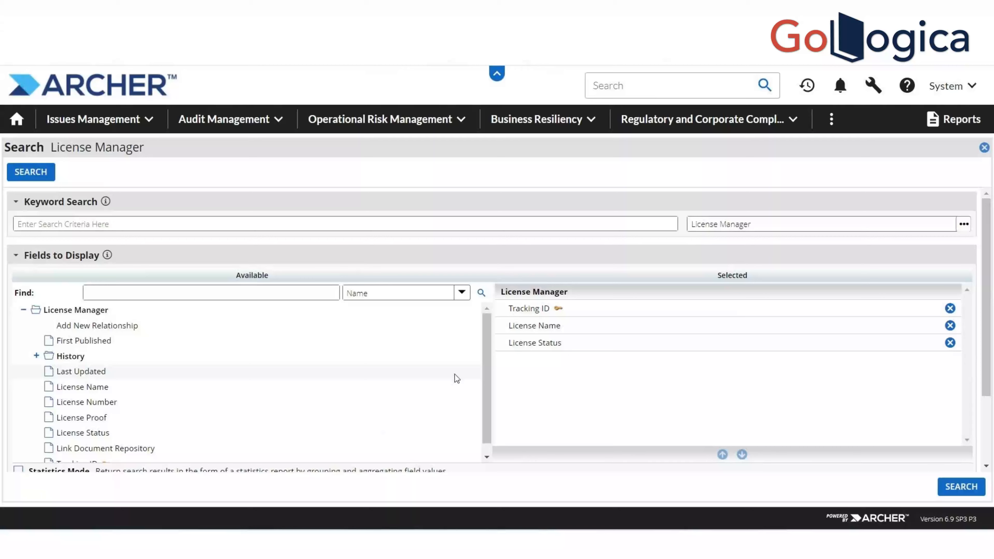
# Filter results to License Status contains Approved and search, leaving only the Linux record
pyautogui.moveTo(986, 344); pyautogui.dragTo(981, 408)
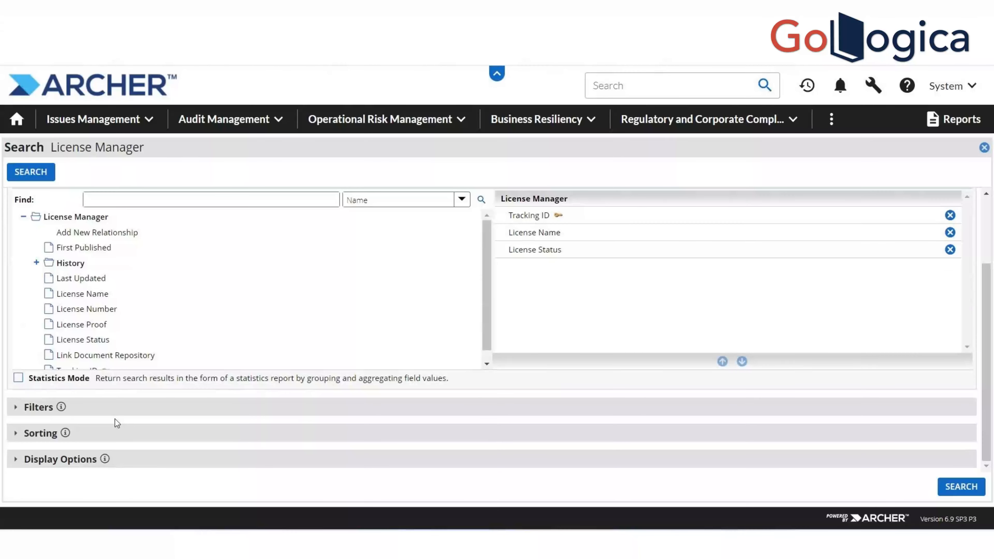
pyautogui.click(17, 410)
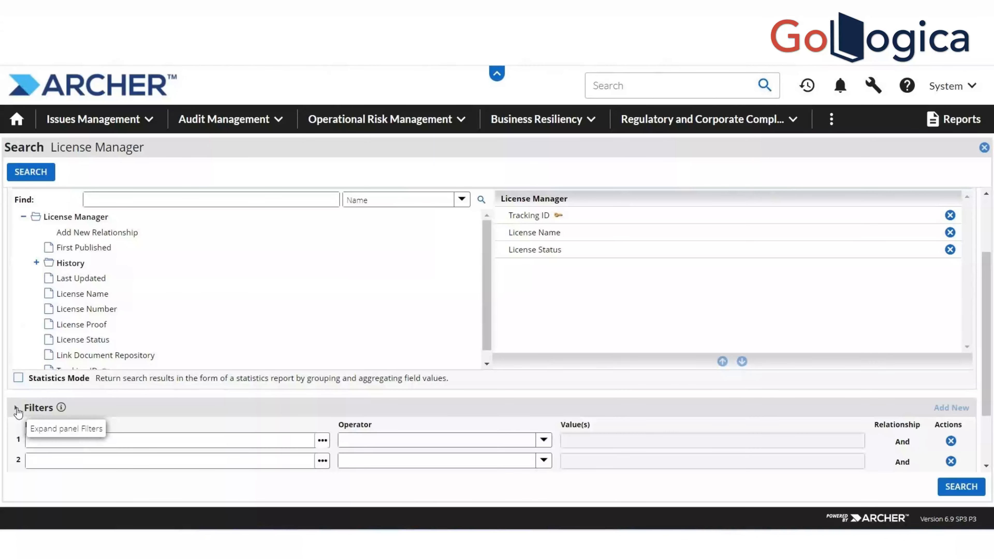
pyautogui.click(323, 441)
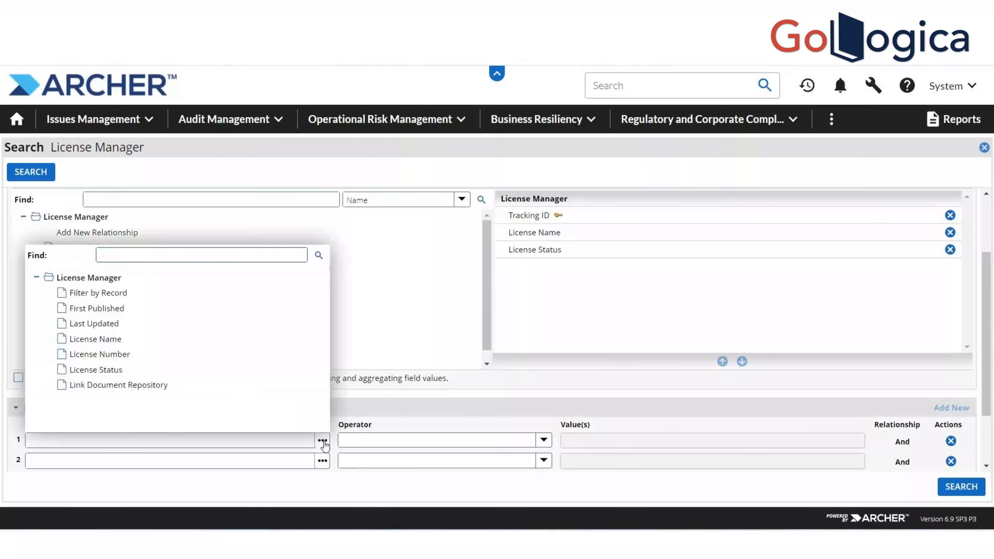
pyautogui.click(125, 369)
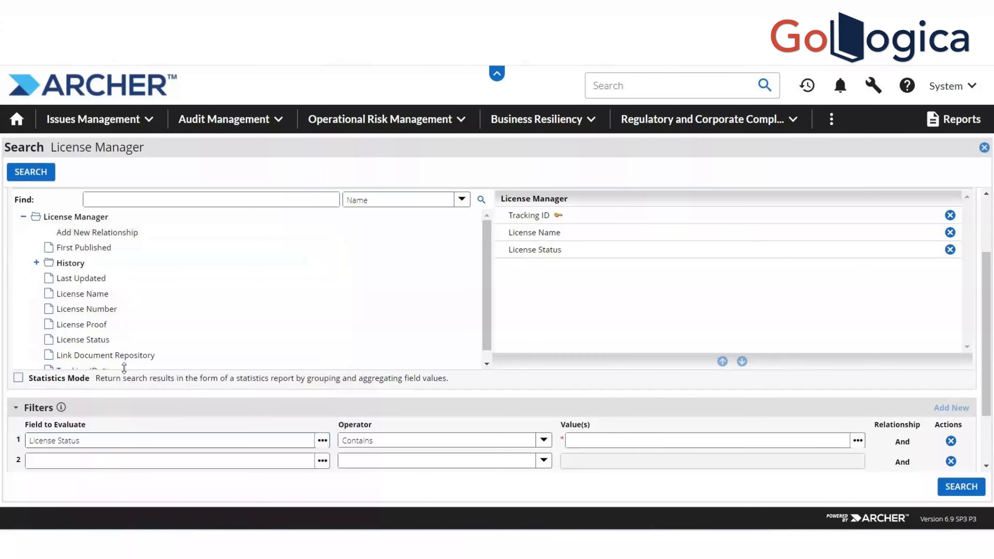
pyautogui.click(858, 442)
pyautogui.click(537, 356)
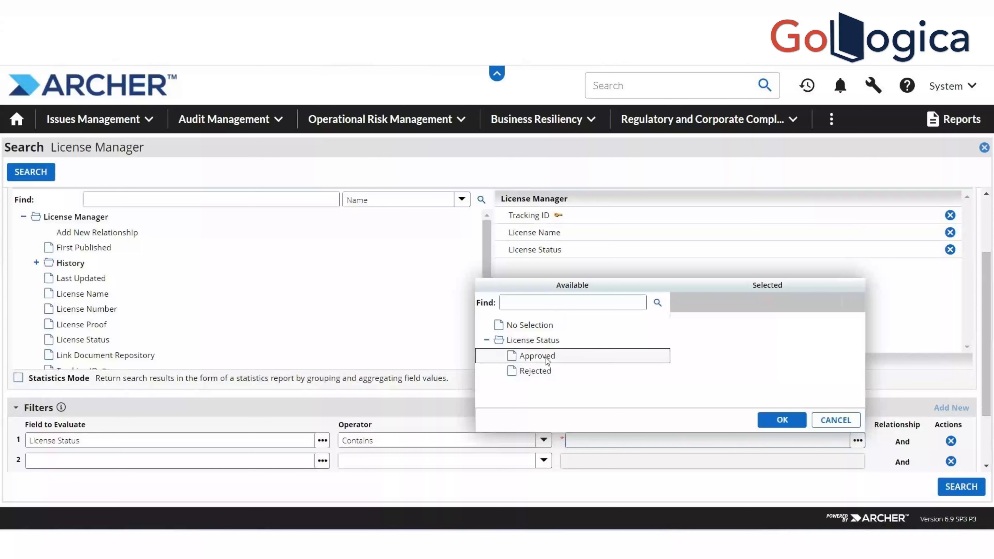
pyautogui.click(782, 421)
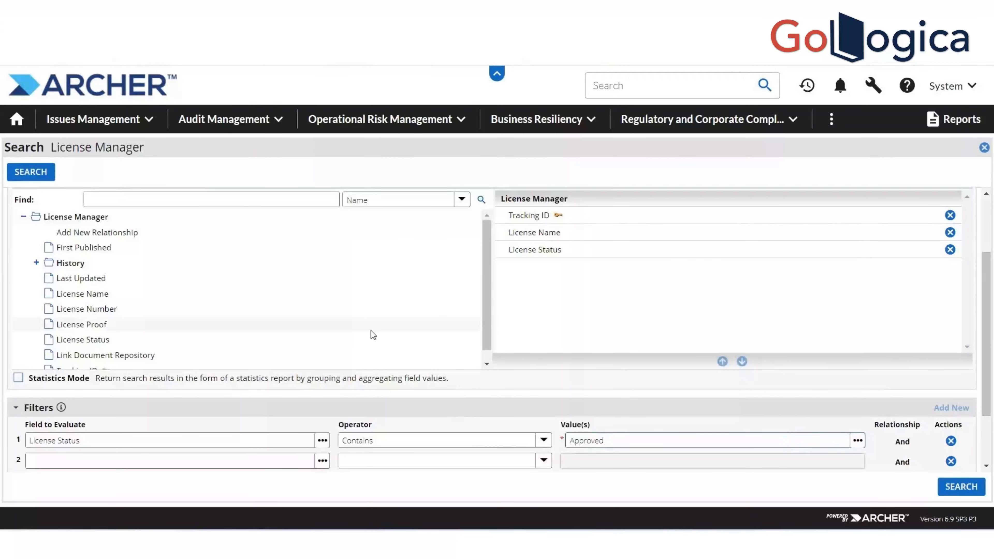
pyautogui.click(38, 172)
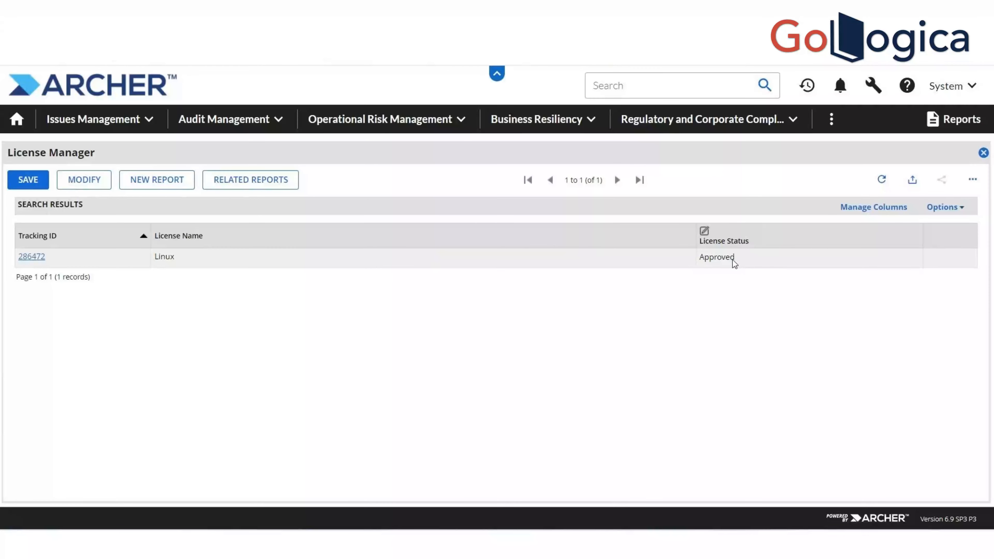
# Change the Linux license's status from Approved to Rejected and save the row
pyautogui.moveTo(733, 259); pyautogui.dragTo(704, 261)
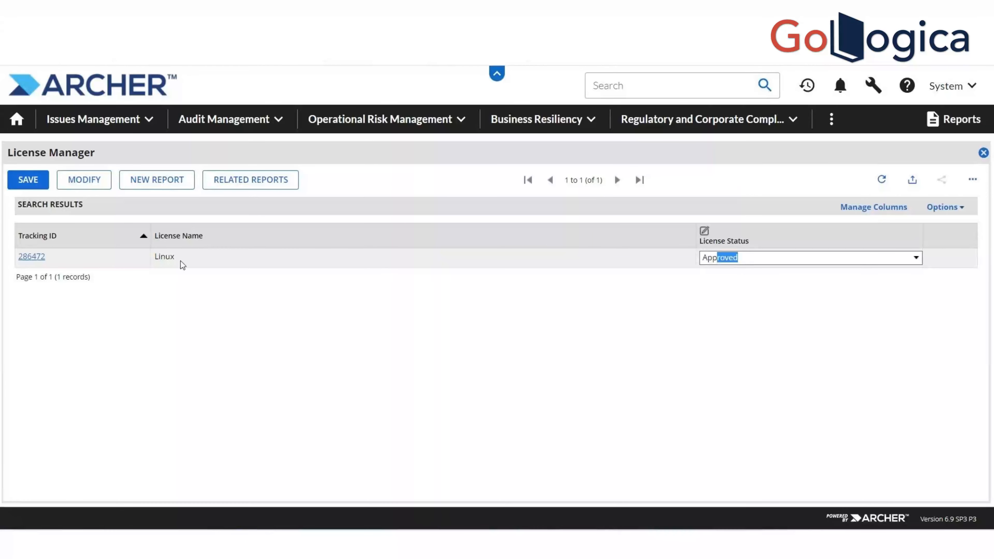
pyautogui.click(40, 181)
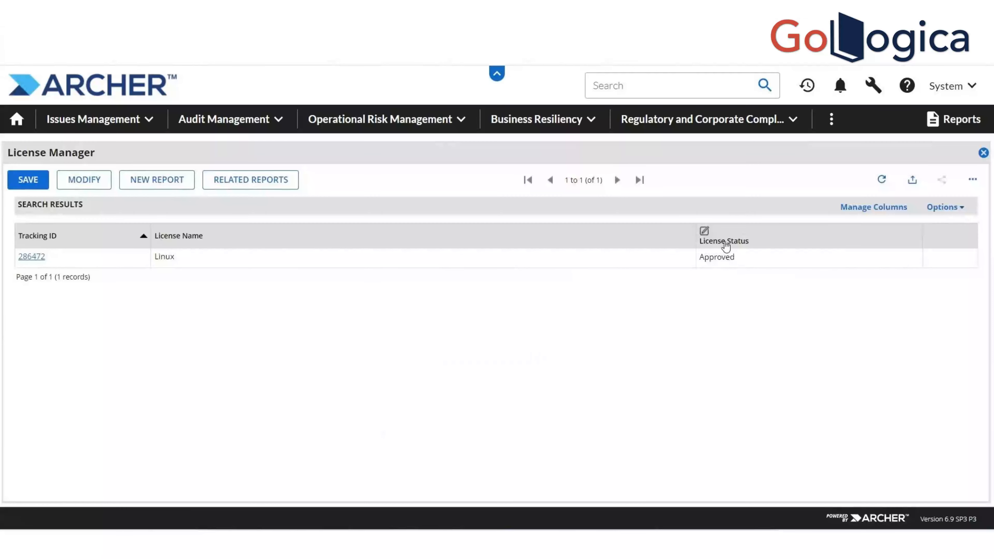
pyautogui.click(724, 254)
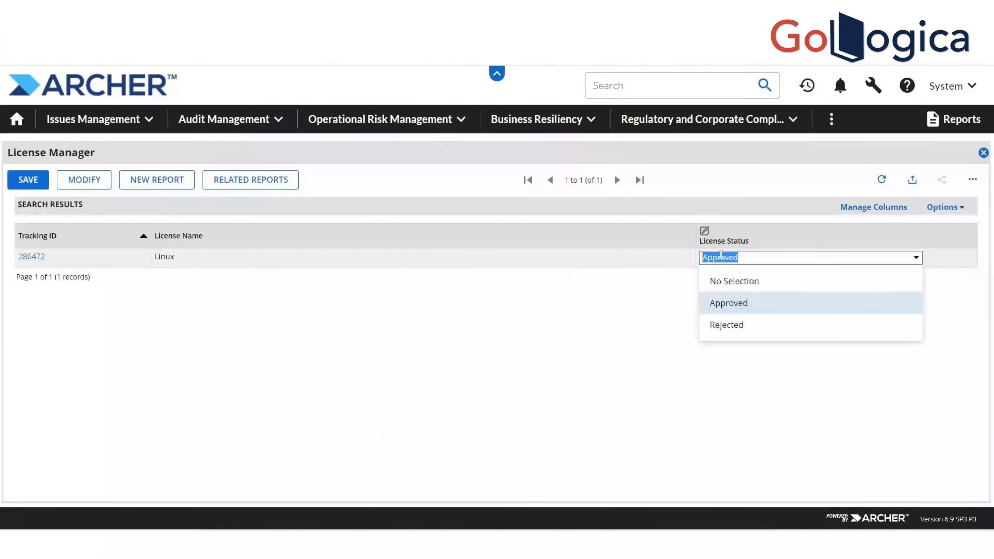
pyautogui.click(740, 322)
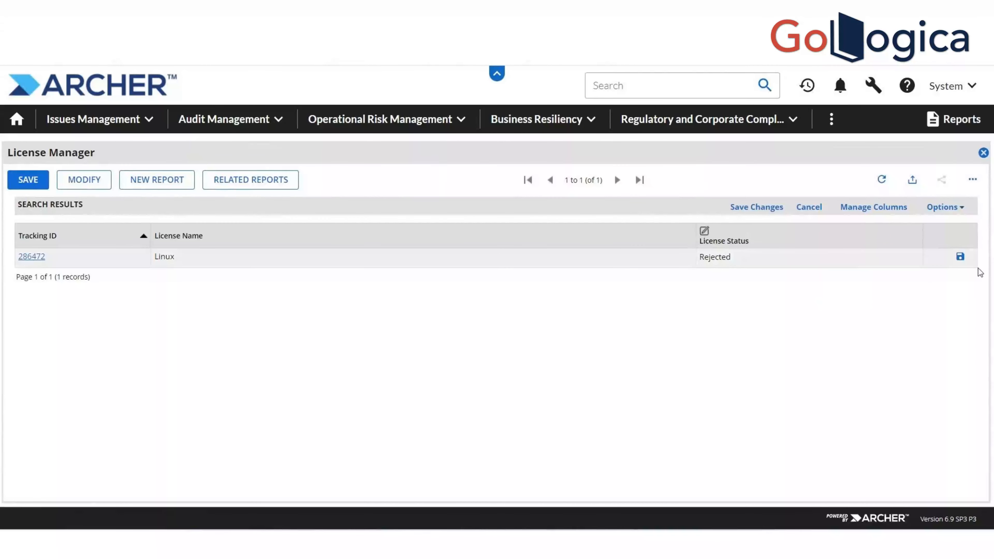
pyautogui.click(960, 257)
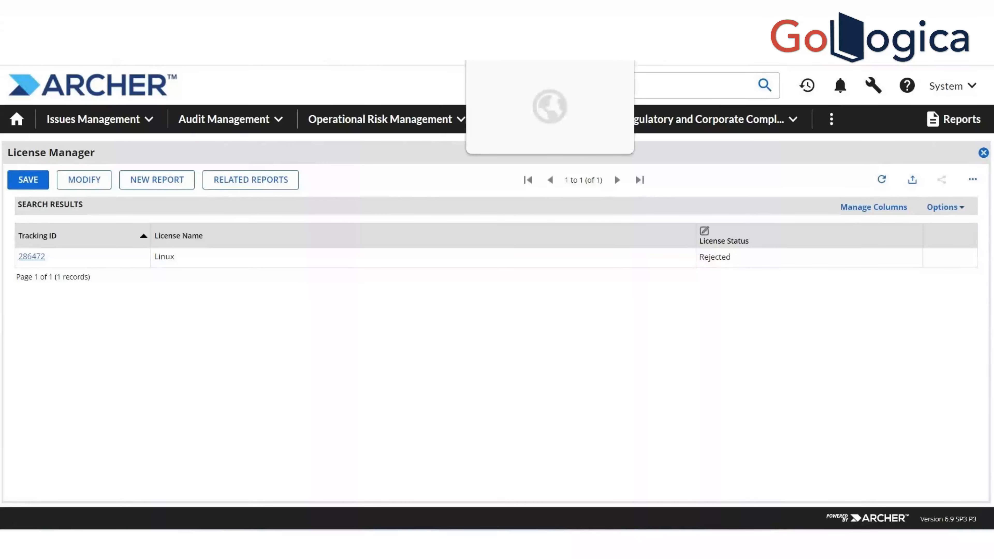
# In the License Manager layout, make License Name require unique values and save its properties
pyautogui.click(505, 16)
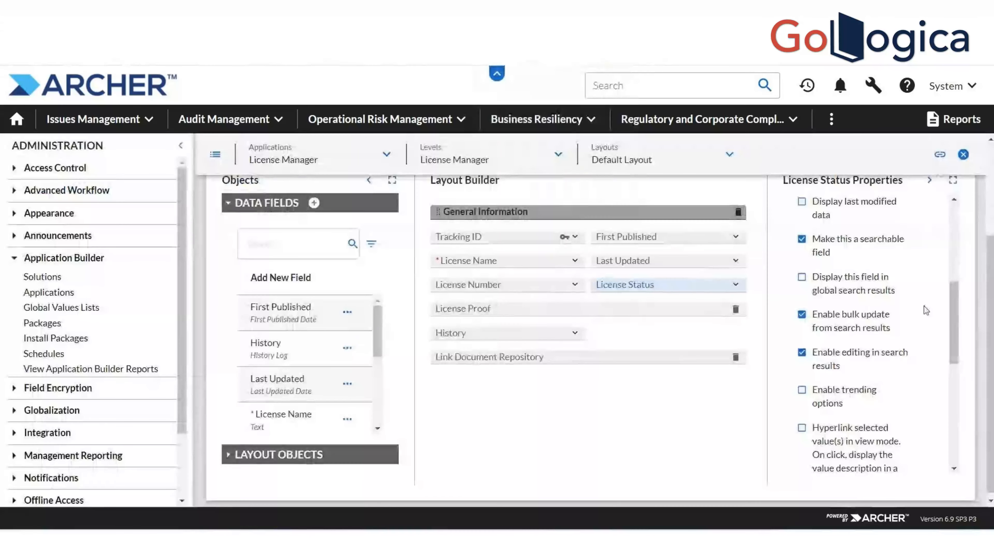
pyautogui.moveTo(952, 312); pyautogui.dragTo(955, 340)
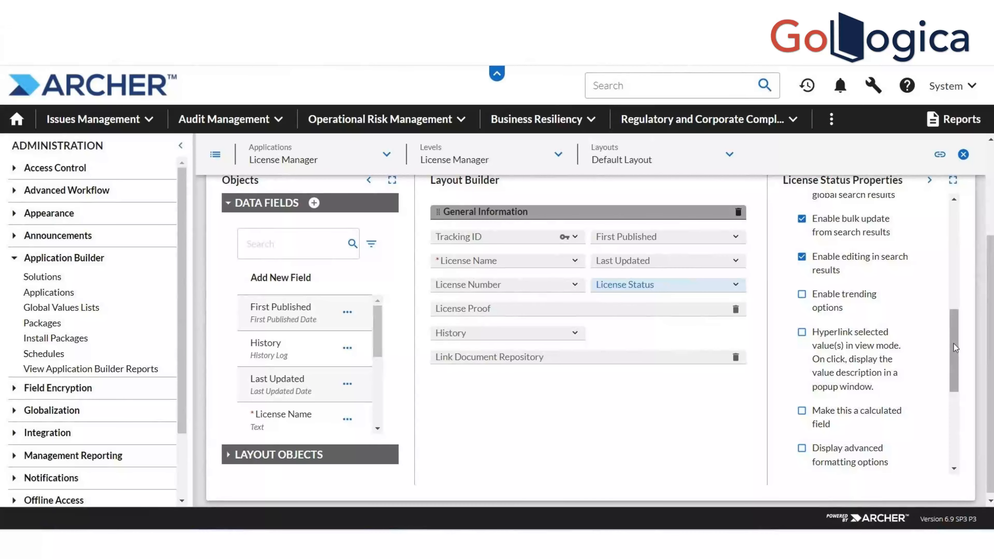
pyautogui.moveTo(958, 346); pyautogui.dragTo(950, 314)
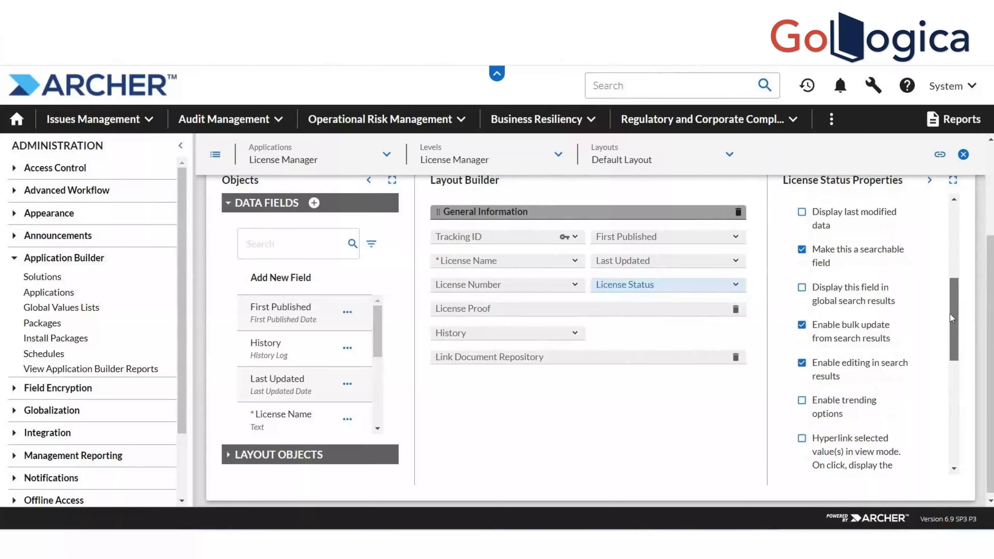
pyautogui.click(508, 261)
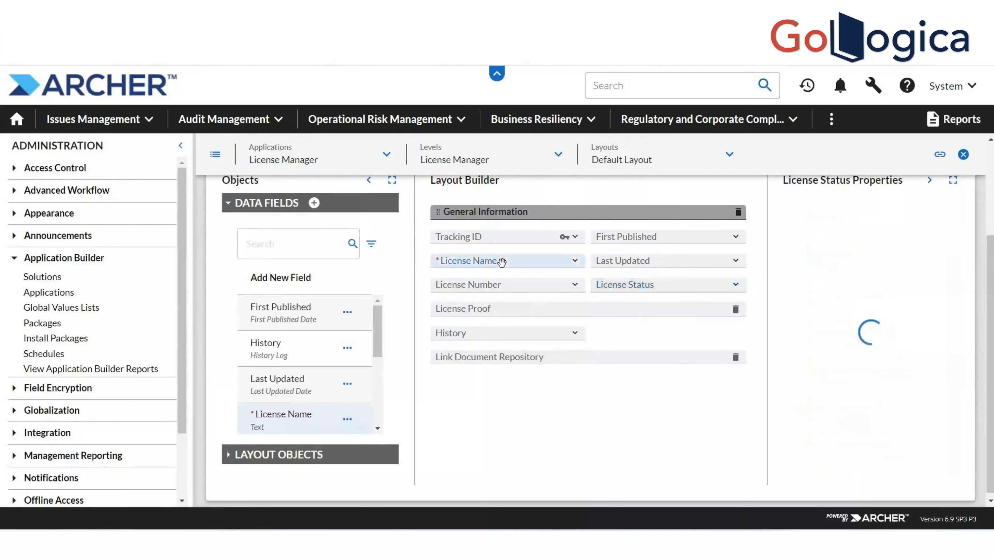
pyautogui.moveTo(954, 278); pyautogui.dragTo(952, 362)
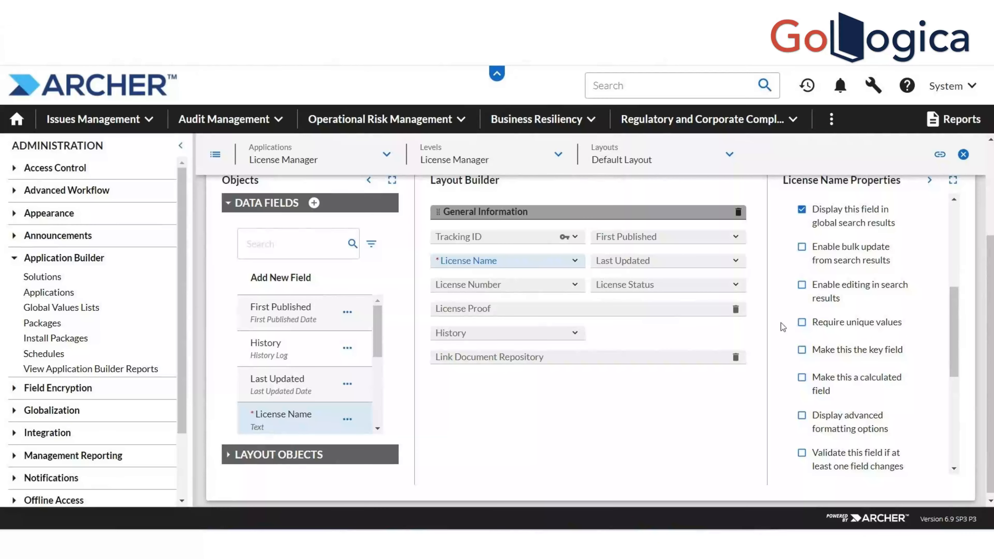
pyautogui.click(801, 322)
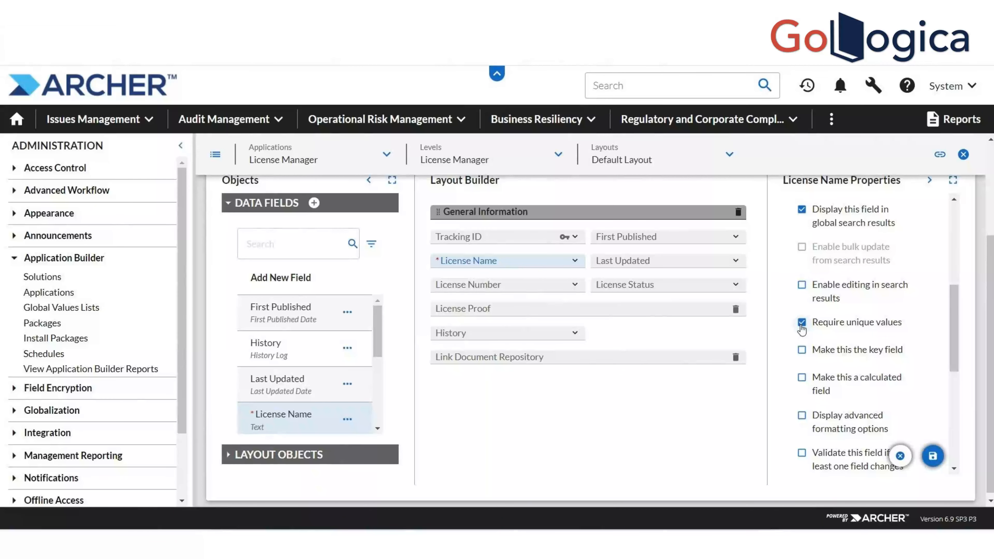
pyautogui.click(931, 460)
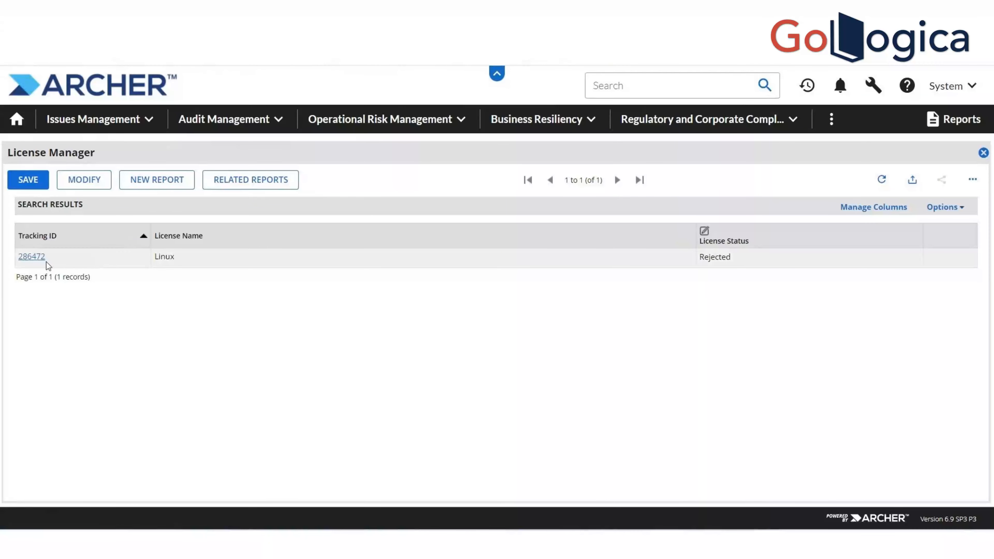
# Open and close the Linux record, close the results, and reopen the License Manager application
pyautogui.click(41, 258)
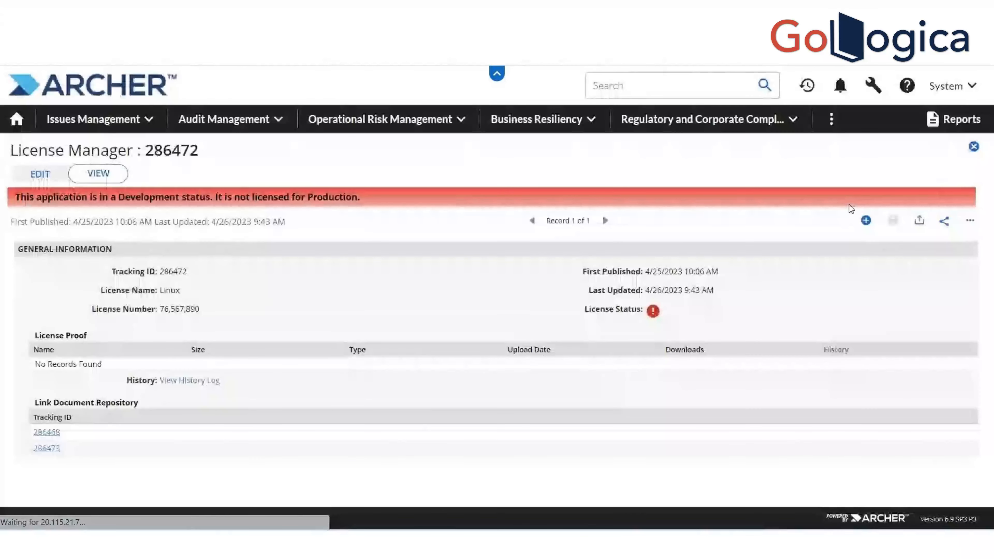
pyautogui.click(974, 146)
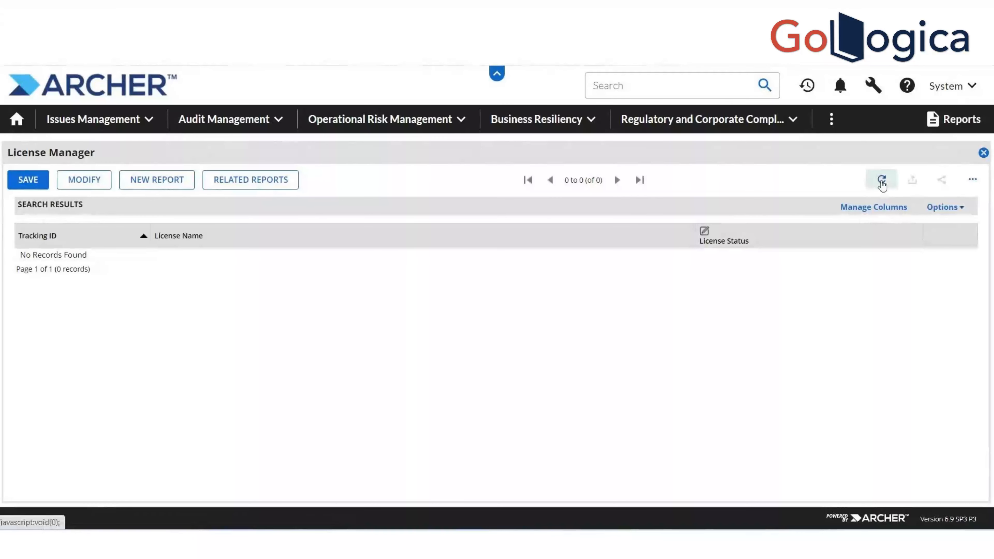
pyautogui.click(984, 153)
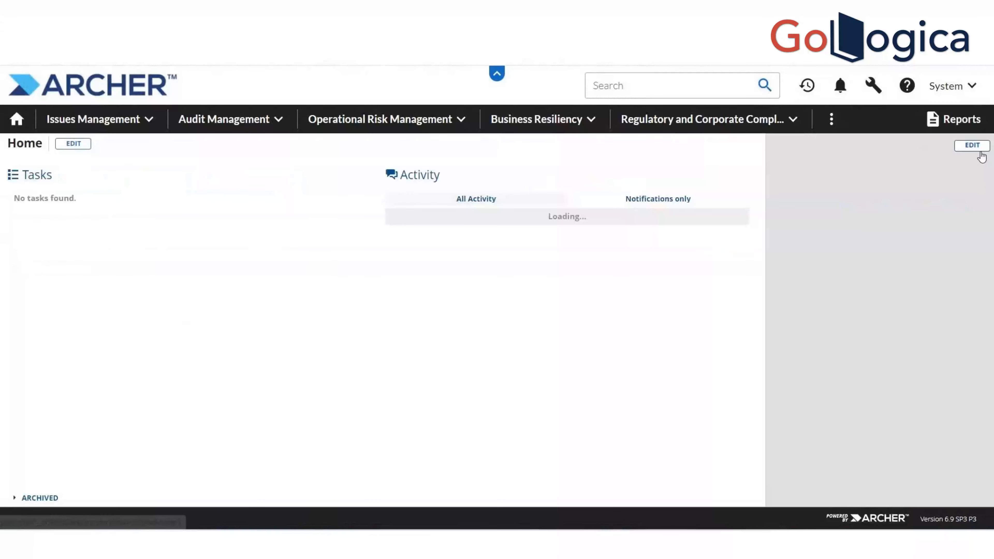
pyautogui.click(156, 130)
pyautogui.click(98, 256)
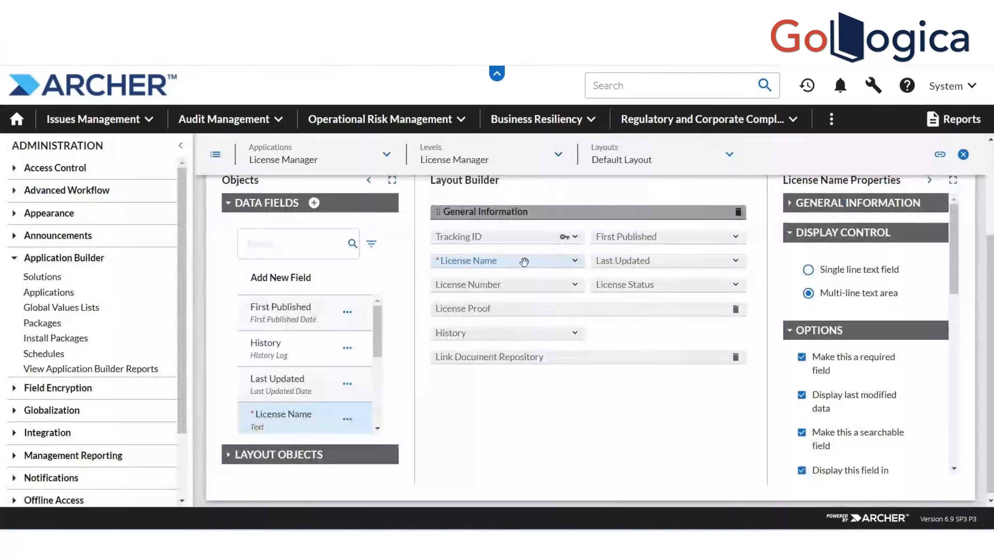
# Check 'Make this the key field' for License Name and save its properties
pyautogui.moveTo(956, 250); pyautogui.dragTo(956, 319)
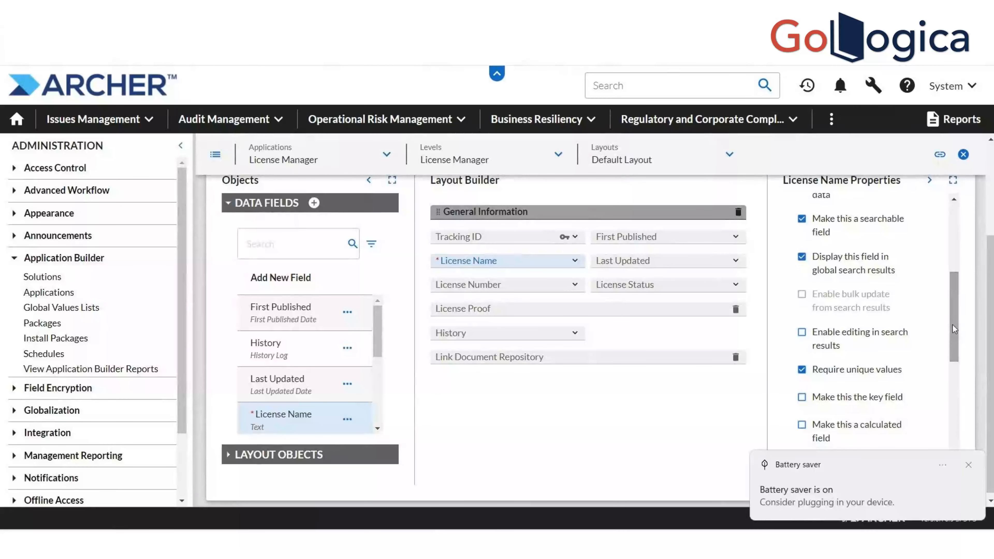
pyautogui.click(802, 397)
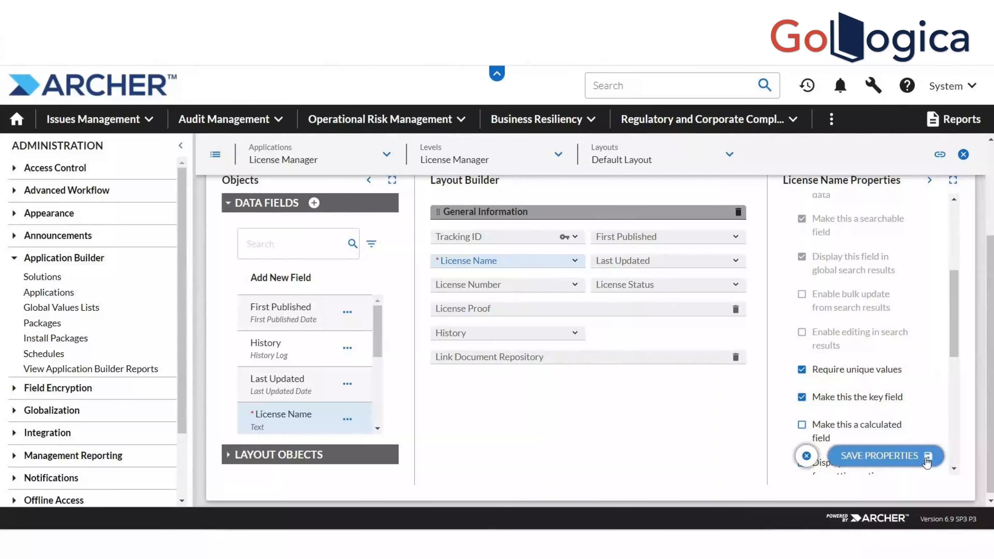
pyautogui.click(926, 460)
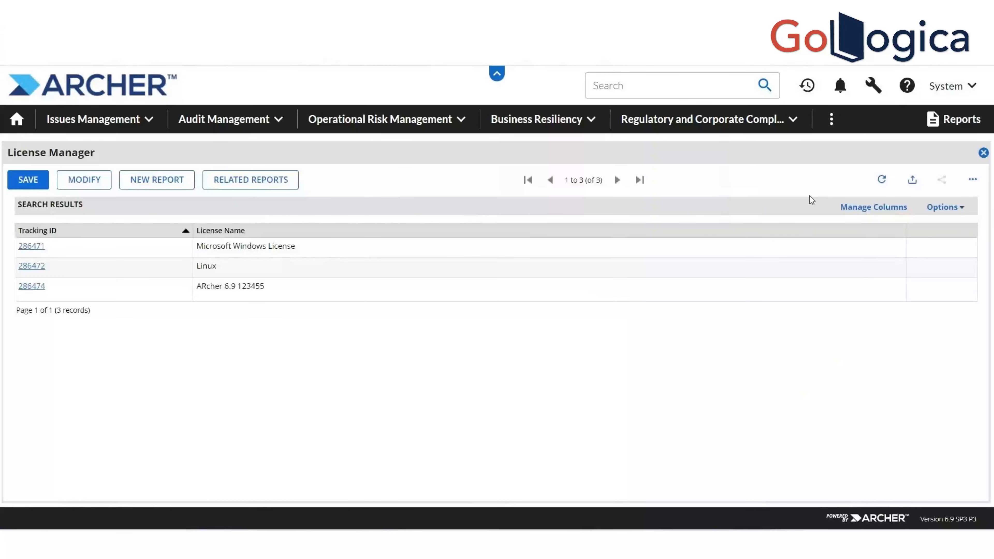
# Refresh the License Manager results so the three licenses are linked by License Name
pyautogui.click(882, 180)
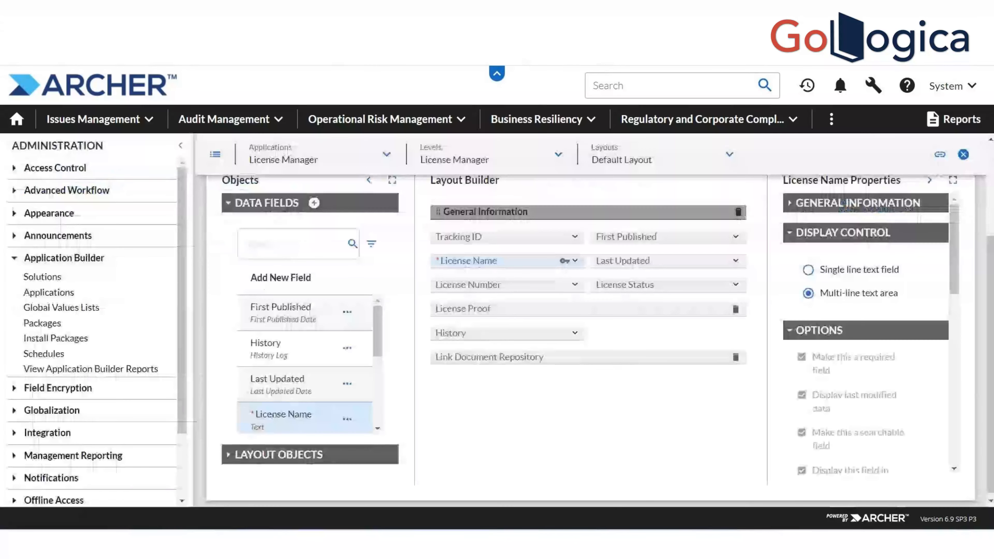
pyautogui.rightClick(948, 307)
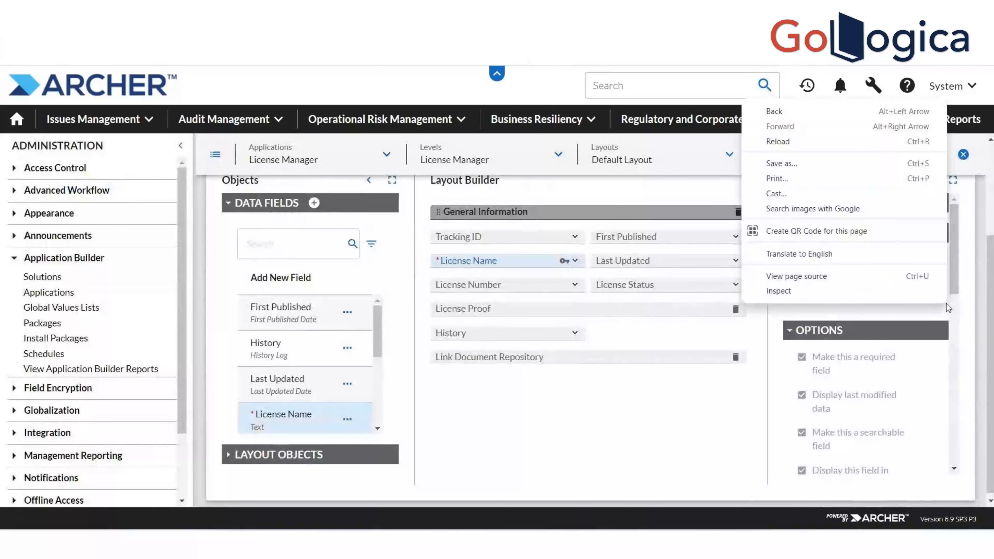
pyautogui.click(953, 287)
pyautogui.scroll(-5, 953, 287)
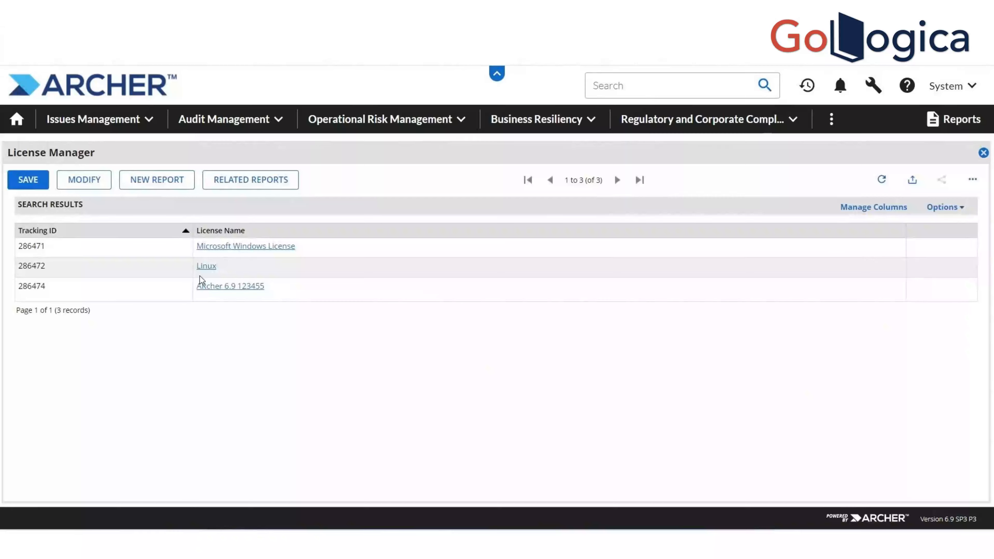
# Change the ARcher 6.9 123455 license record's License Name to 'Linux' and save it
pyautogui.click(237, 289)
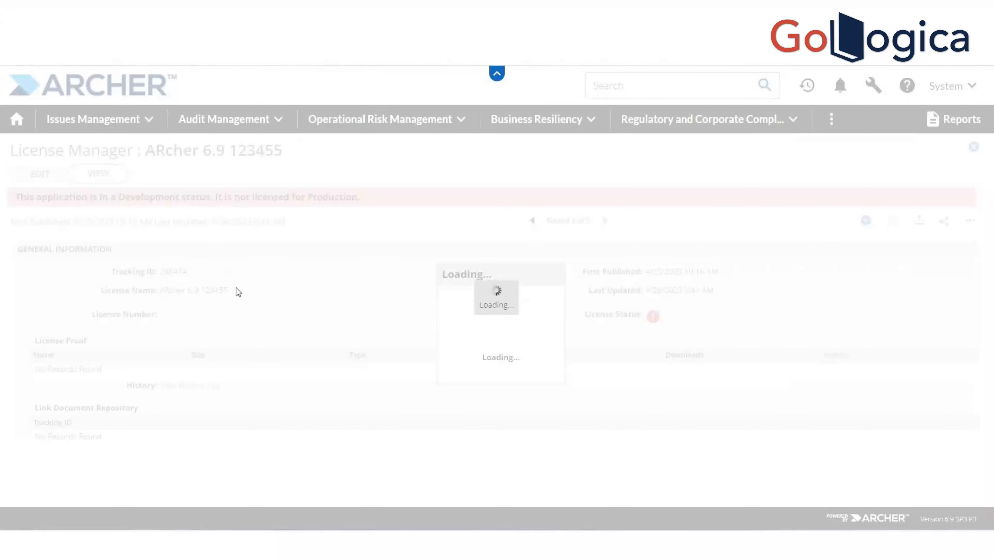
pyautogui.click(39, 174)
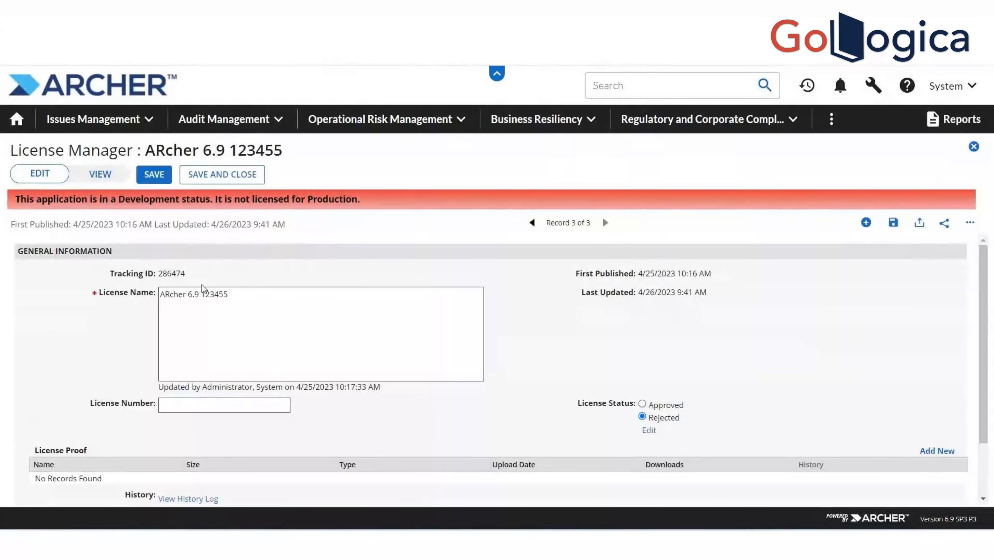
pyautogui.moveTo(249, 297); pyautogui.dragTo(161, 333)
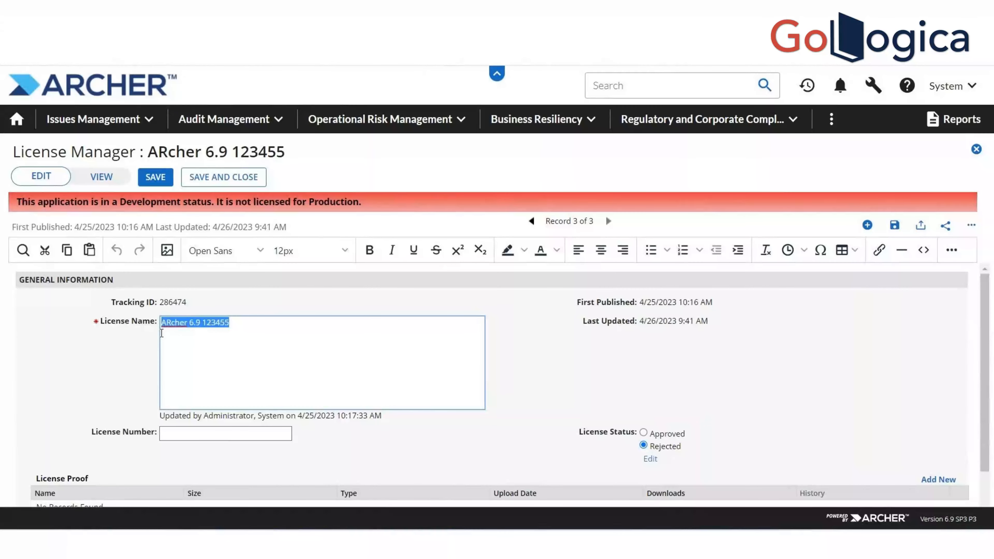
pyautogui.write('Linux')
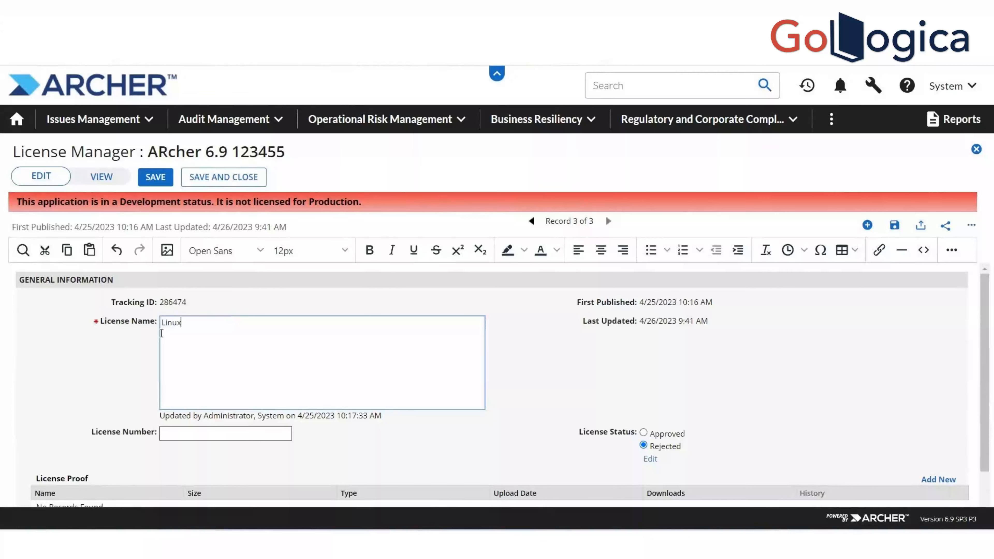
pyautogui.click(156, 177)
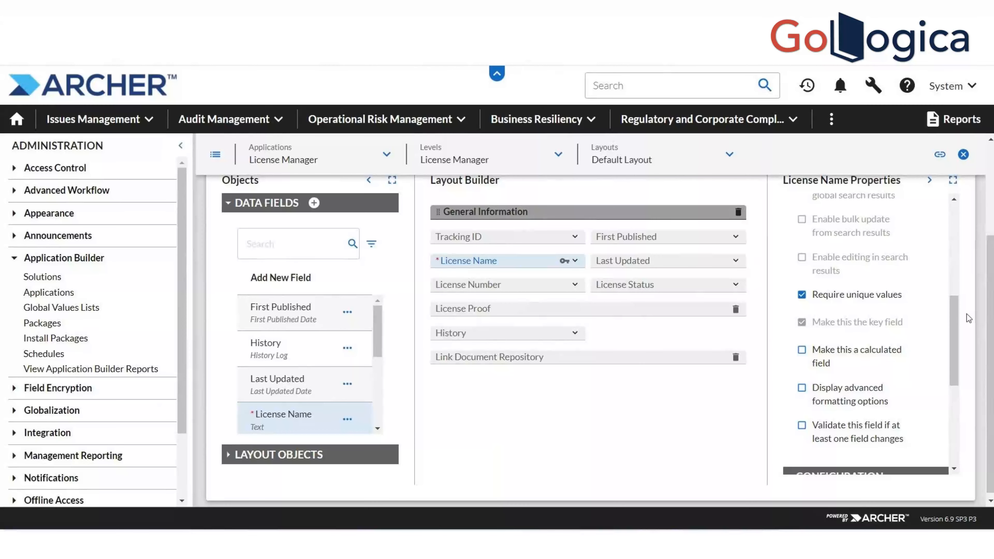
# Save the License Name field properties with Require unique values still enabled
pyautogui.scroll(-5, 968, 314)
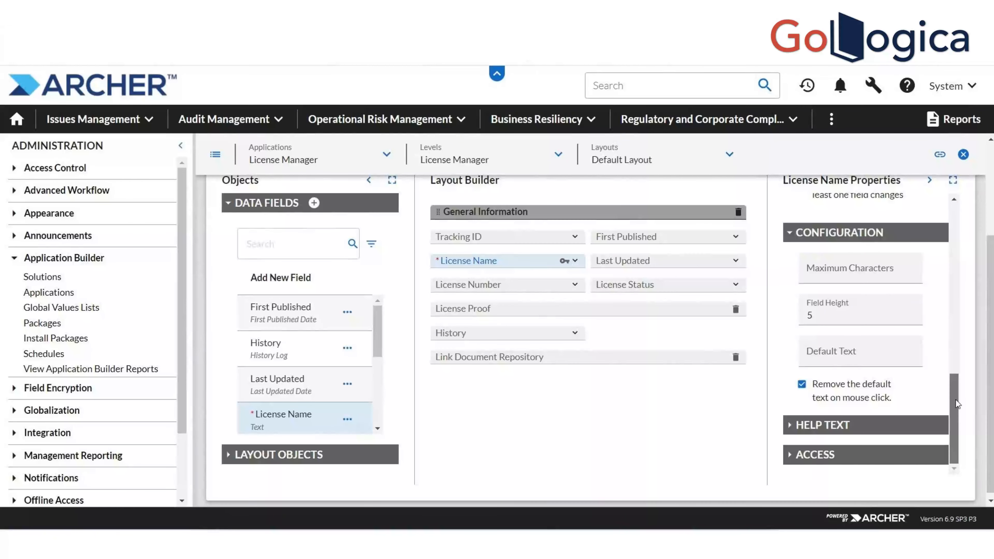
pyautogui.moveTo(956, 399); pyautogui.dragTo(950, 325)
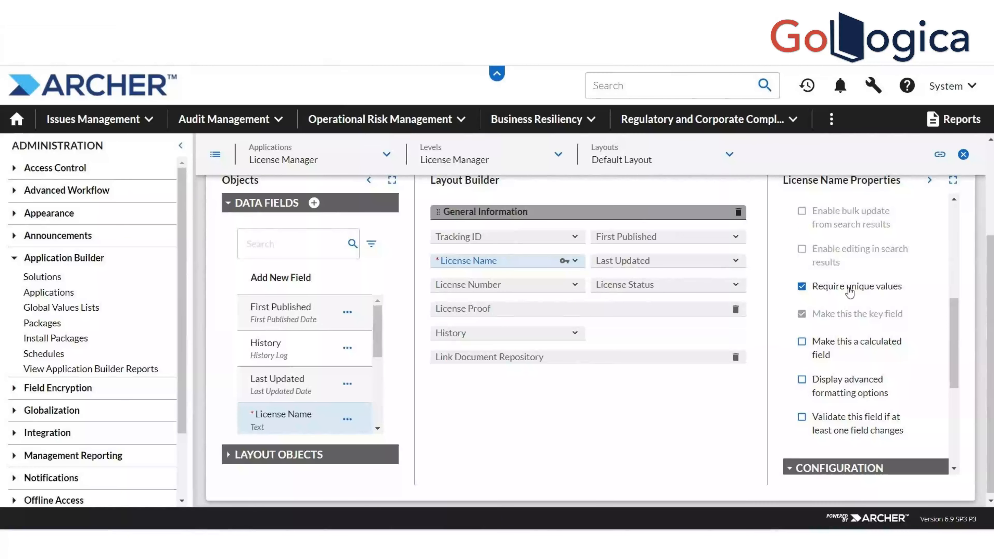
pyautogui.click(801, 289)
pyautogui.click(801, 289)
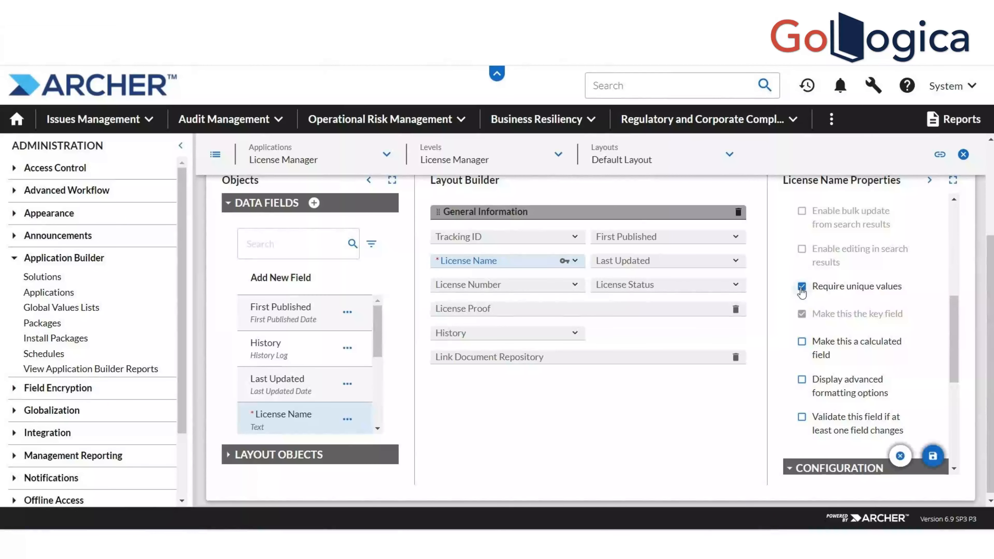
pyautogui.click(933, 456)
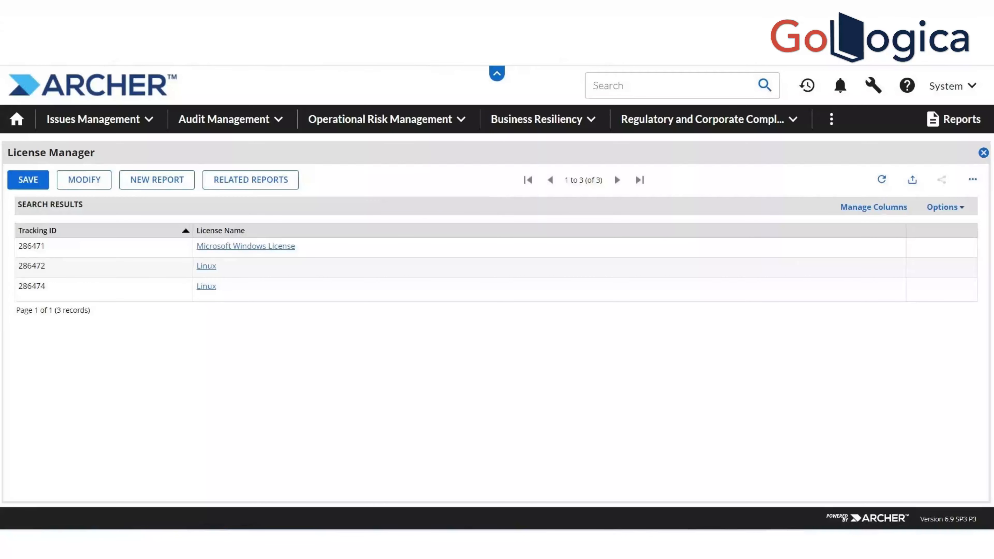
# Return to the License Manager layout builder and scroll License Name Properties to Configuration
pyautogui.click(509, 10)
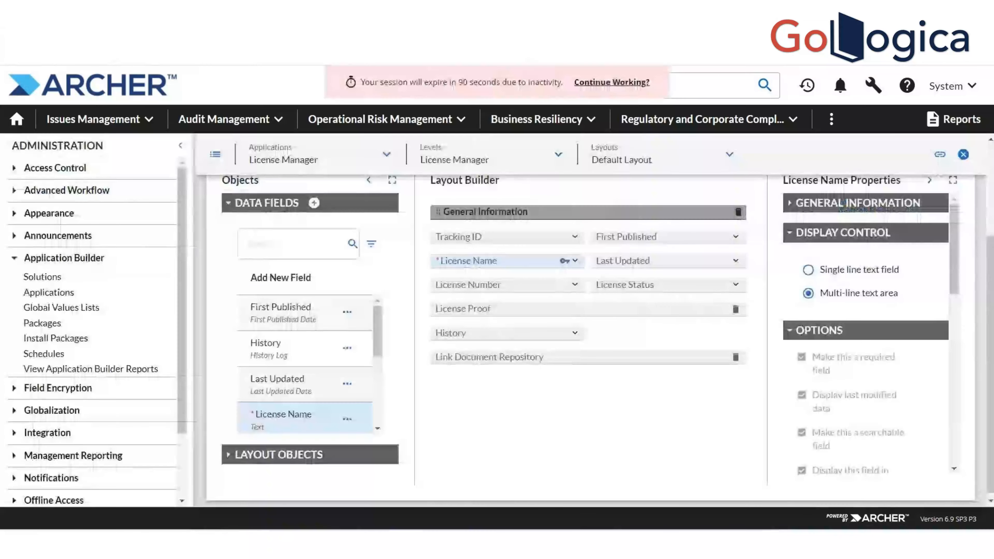
pyautogui.moveTo(953, 275); pyautogui.dragTo(953, 346)
pyautogui.scroll(-1, 836, 326)
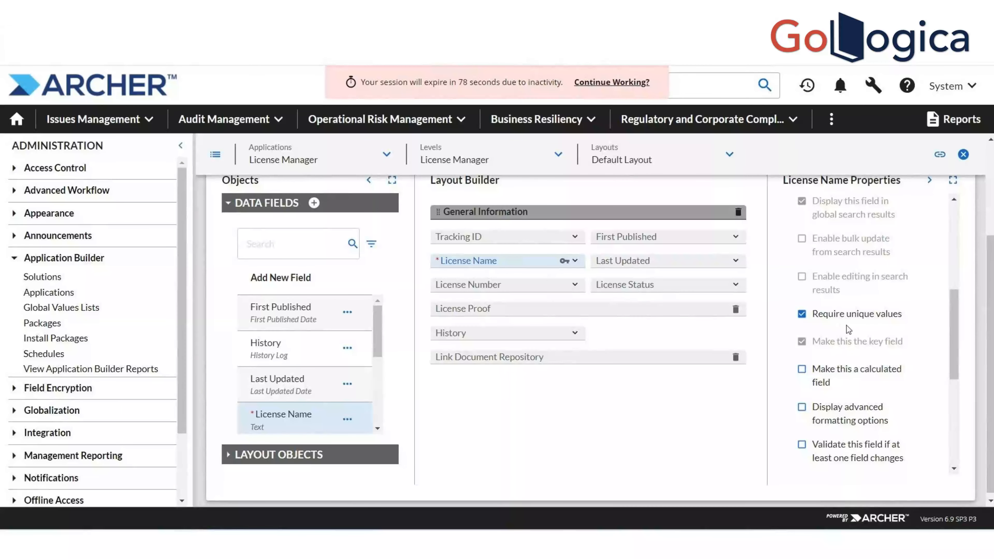
pyautogui.scroll(-2, 952, 363)
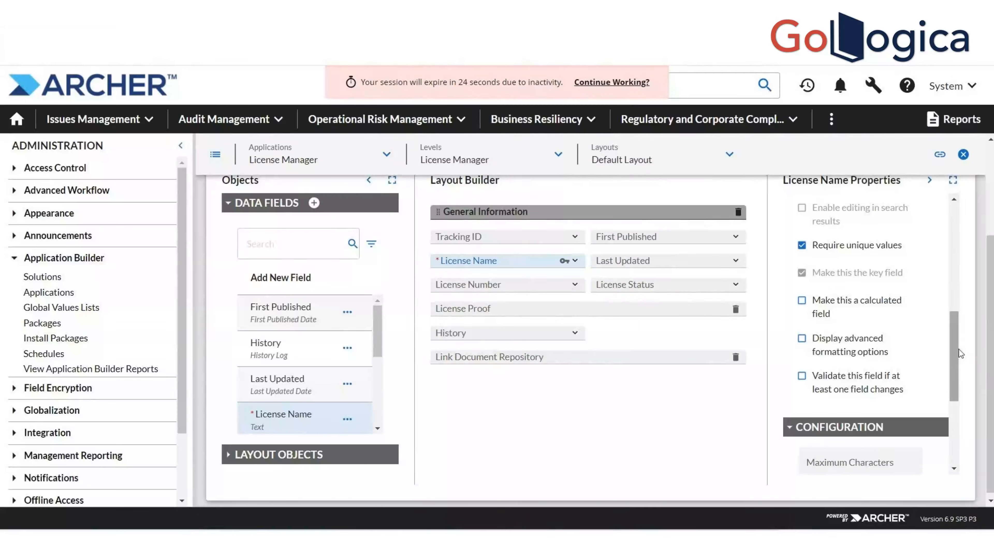
# Dismiss the stray browser context menus over the properties panel and scroll it back up
pyautogui.rightClick(961, 302)
pyautogui.click(958, 296)
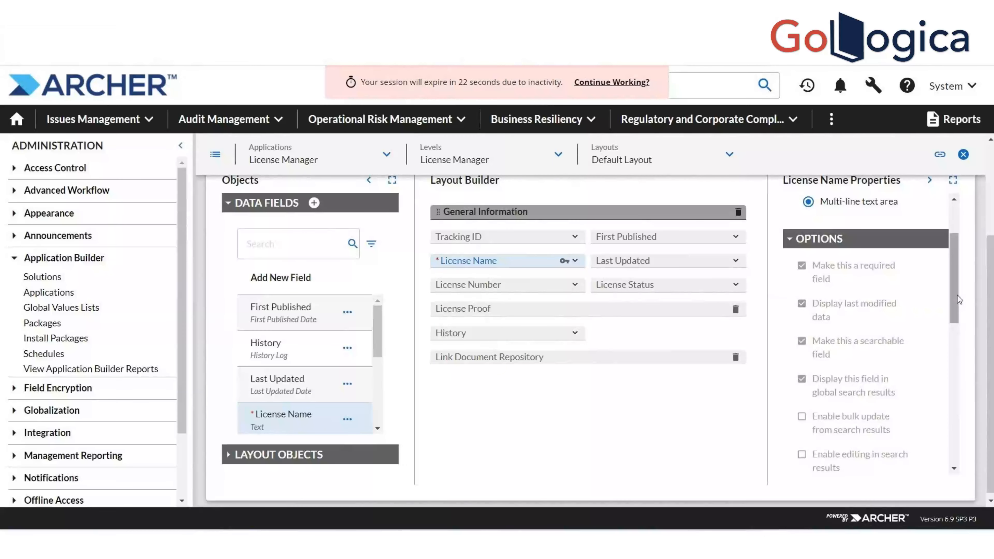
pyautogui.rightClick(956, 296)
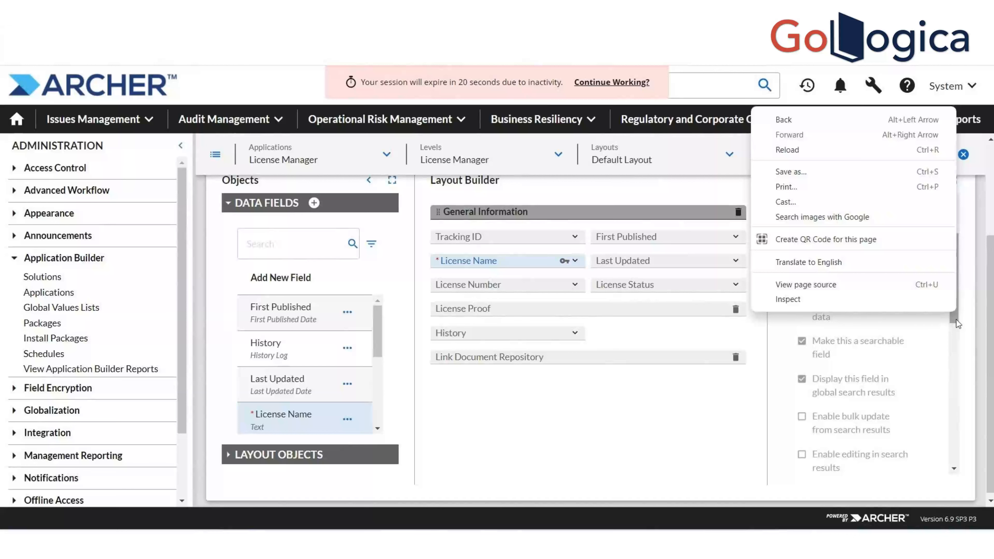
pyautogui.click(957, 319)
pyautogui.rightClick(958, 334)
pyautogui.click(958, 334)
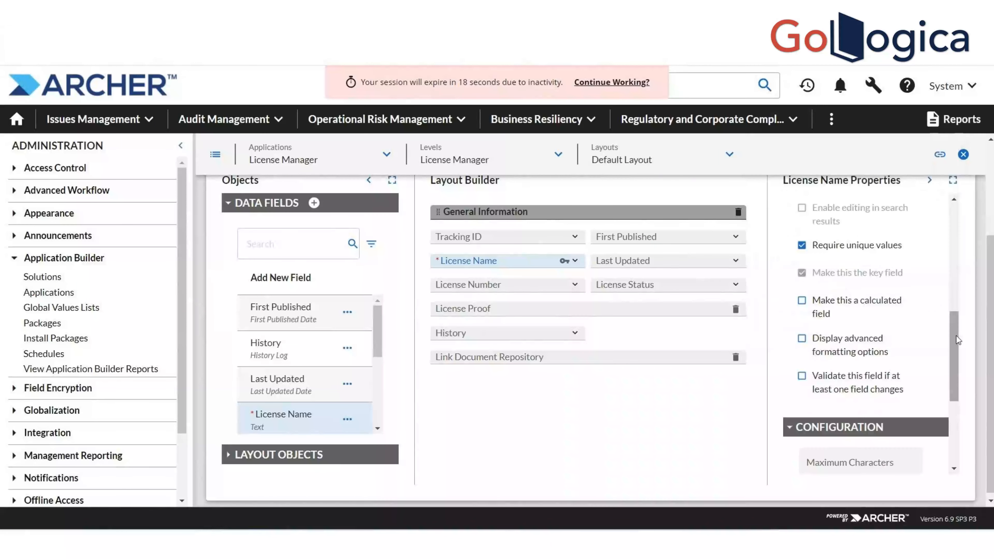
pyautogui.rightClick(956, 323)
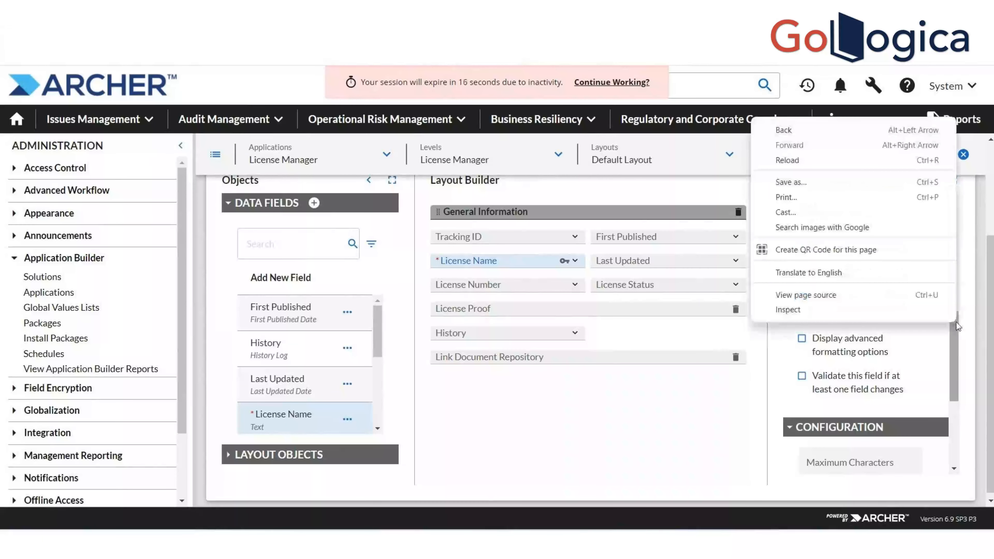
pyautogui.click(954, 326)
pyautogui.moveTo(954, 326); pyautogui.dragTo(950, 288)
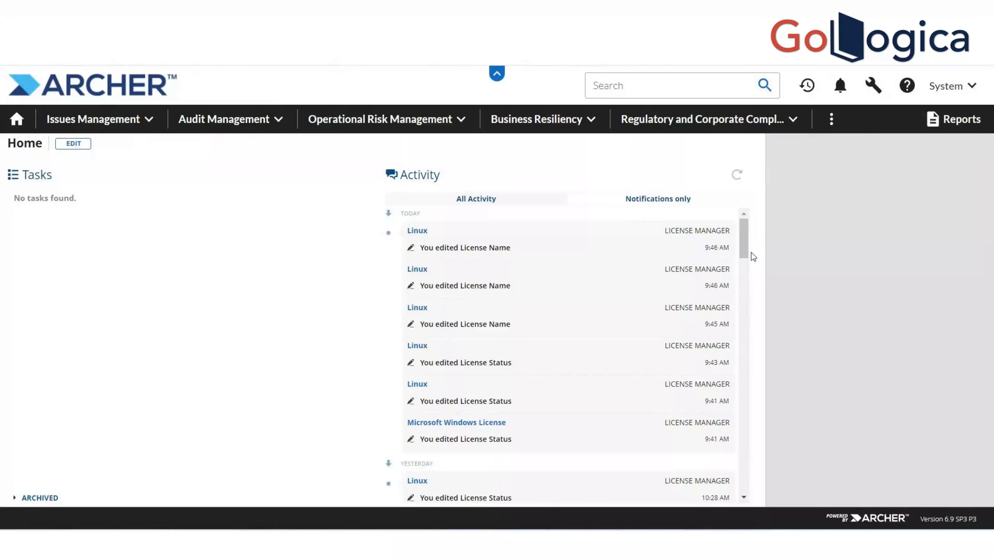
# Go to the Application Builder's Applications list from the administration menu
pyautogui.click(874, 85)
pyautogui.click(853, 236)
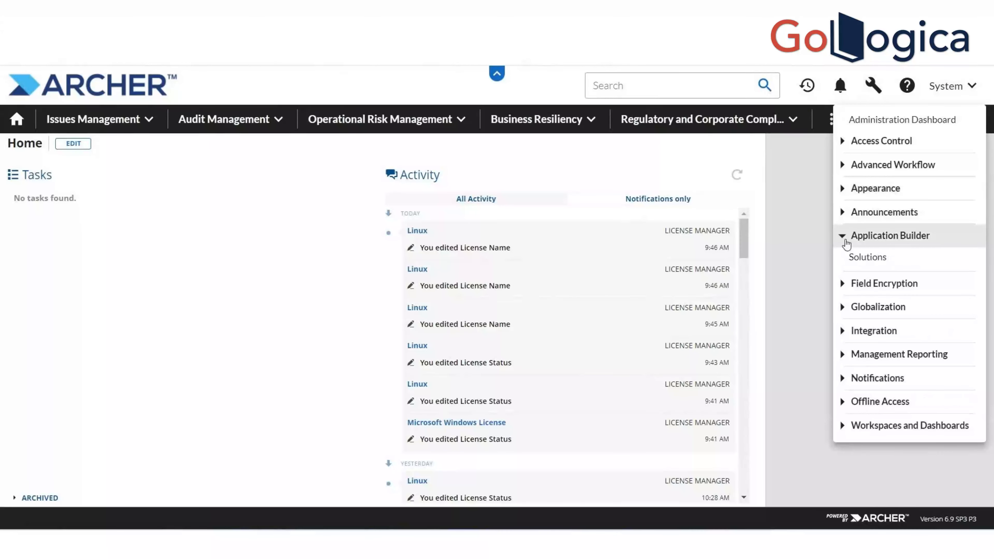
pyautogui.click(865, 275)
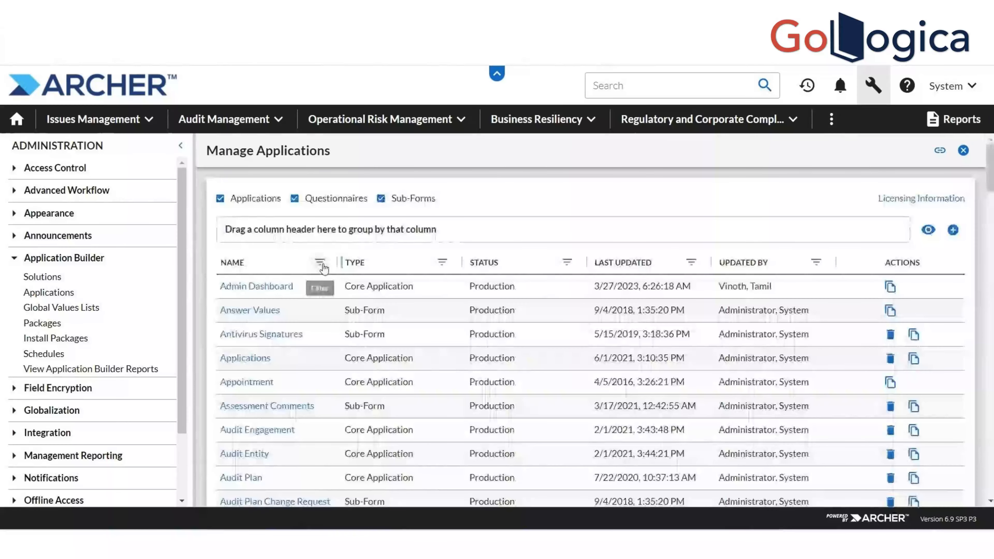
# Filter applications to names containing 'license' and open License Manager
pyautogui.click(320, 262)
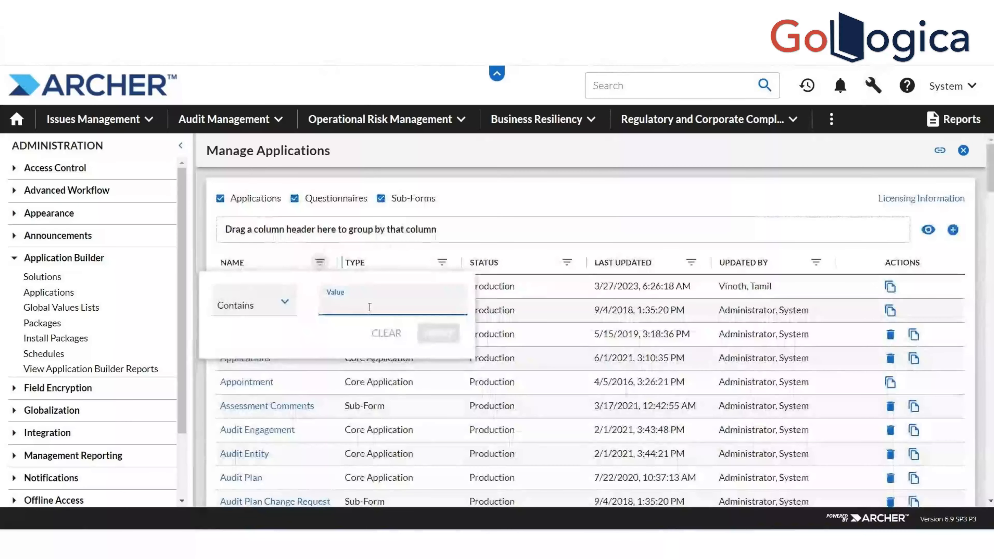
pyautogui.write('license')
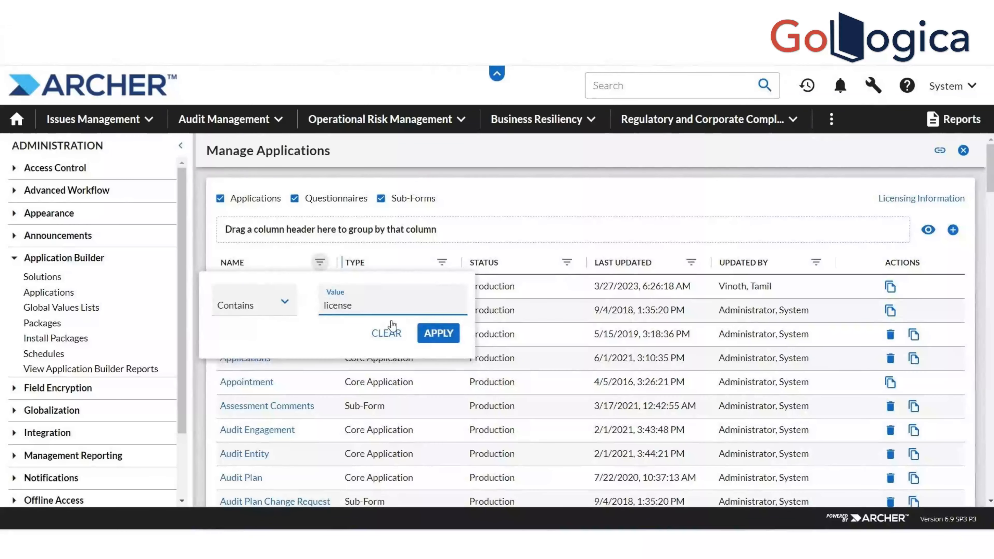
pyautogui.click(422, 334)
pyautogui.click(505, 333)
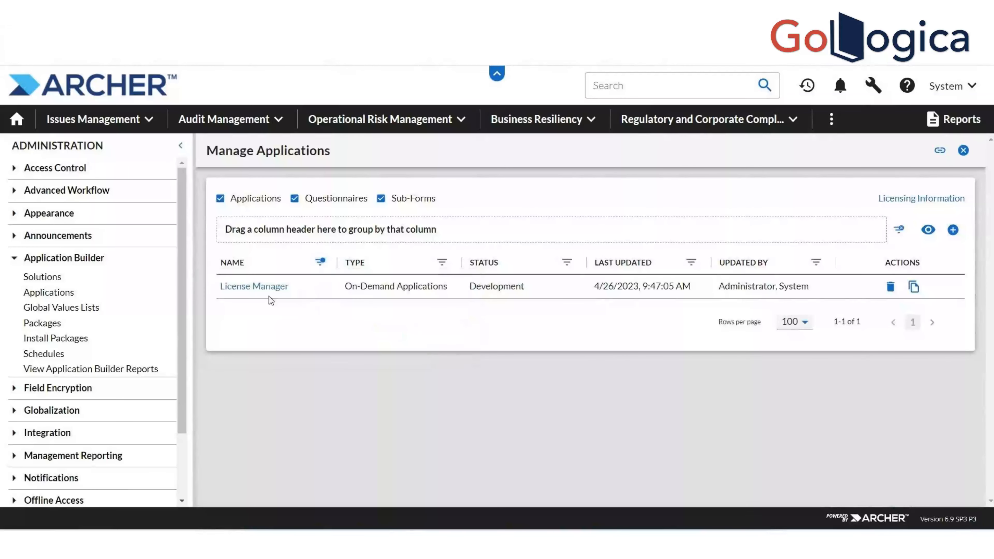
pyautogui.click(269, 289)
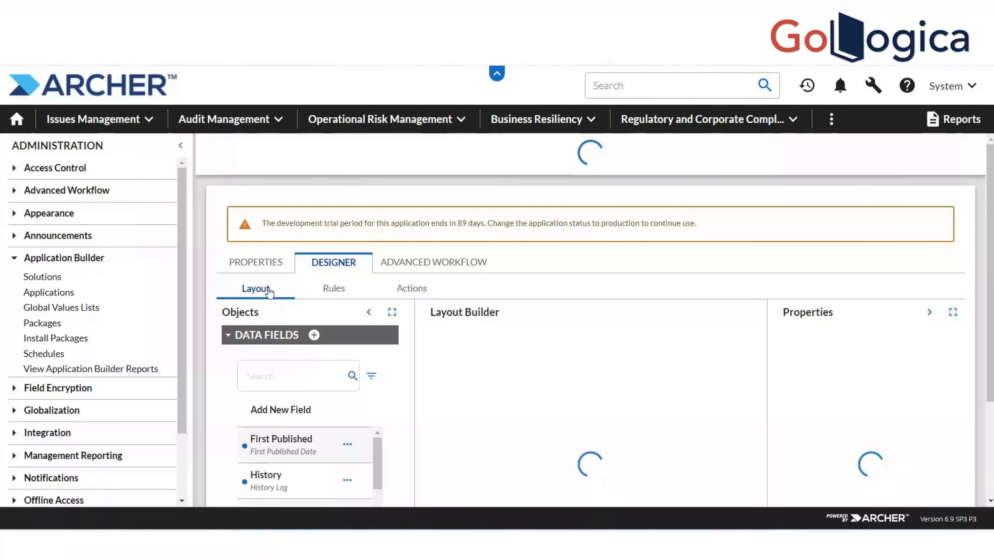
# Scroll the License Manager designer and expand the Layout Objects list
pyautogui.moveTo(992, 251); pyautogui.dragTo(990, 341)
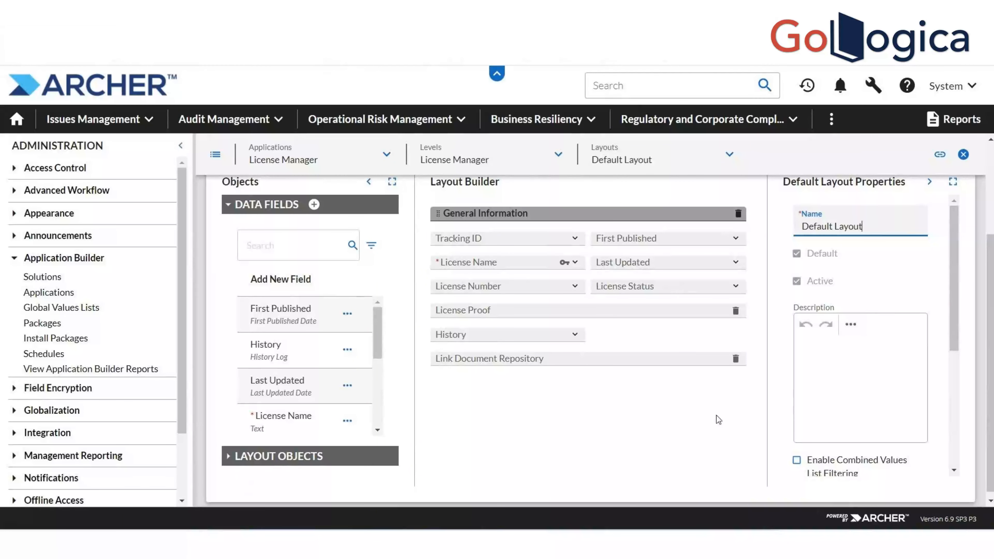
pyautogui.scroll(-1, 991, 365)
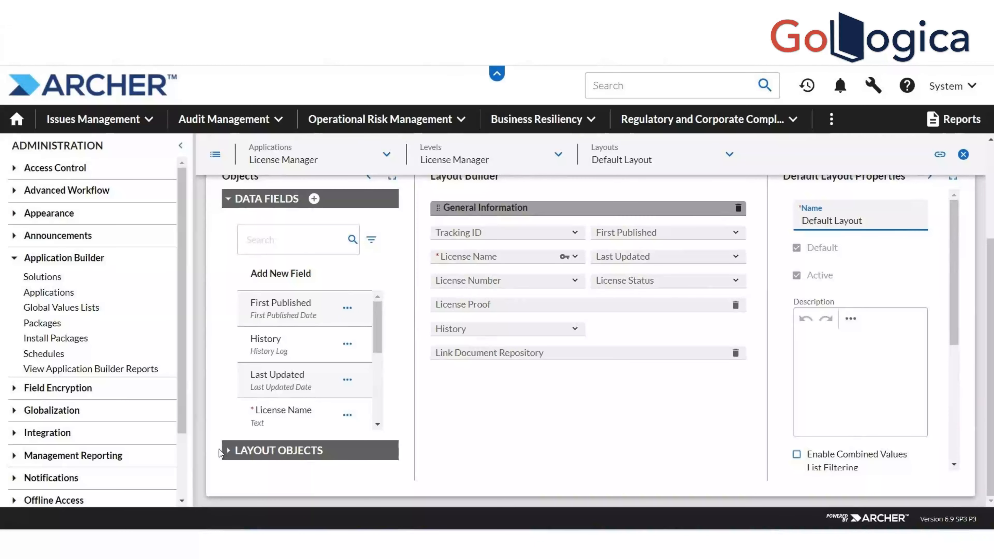
pyautogui.click(224, 453)
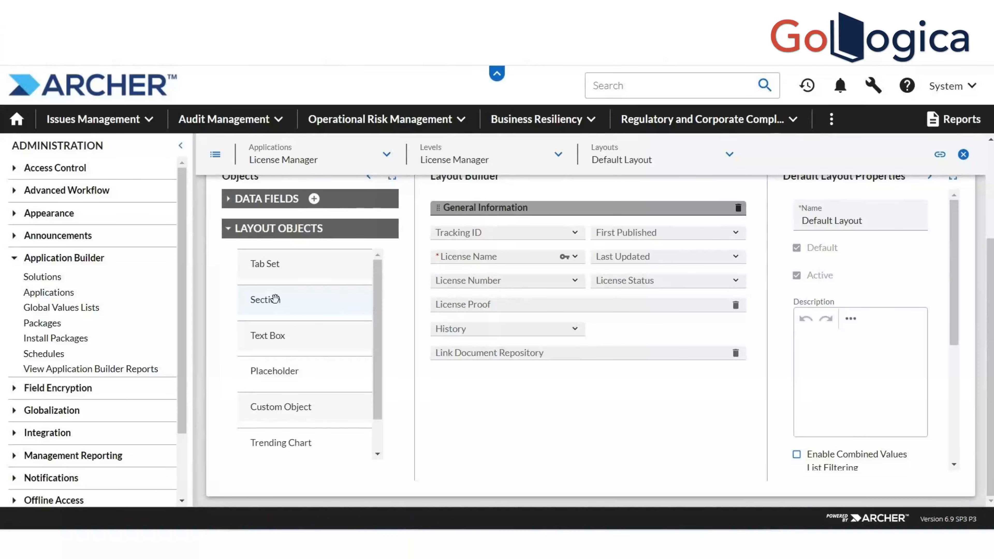
# Add a section named 'Approval Section' below General Information in the layout
pyautogui.moveTo(273, 303); pyautogui.dragTo(632, 388)
pyautogui.write('App')
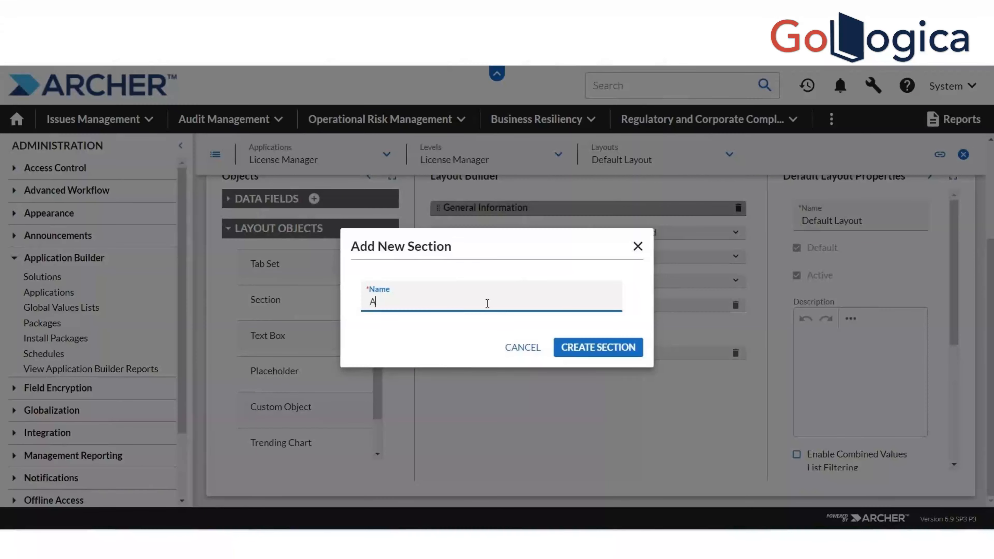
pyautogui.write('roval Section')
pyautogui.click(595, 348)
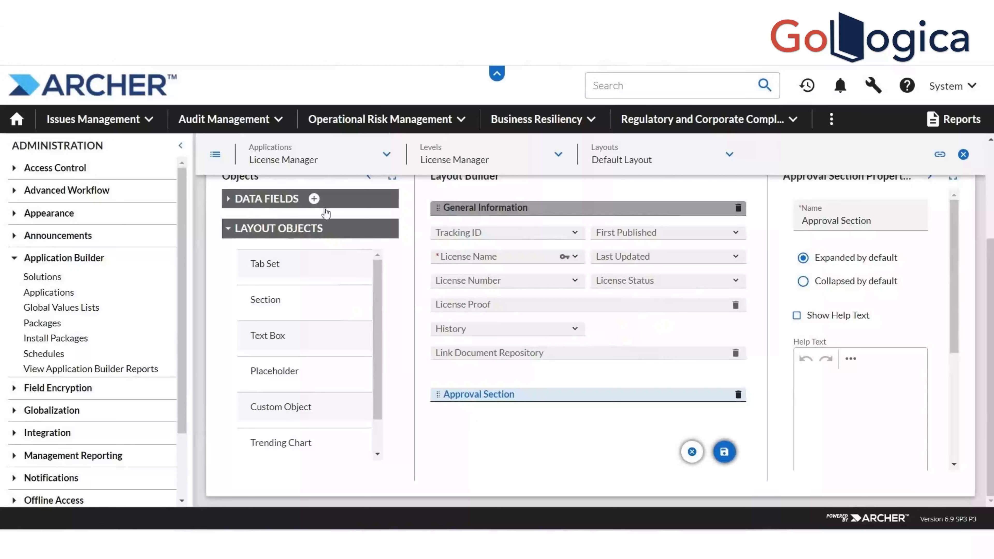
pyautogui.click(315, 200)
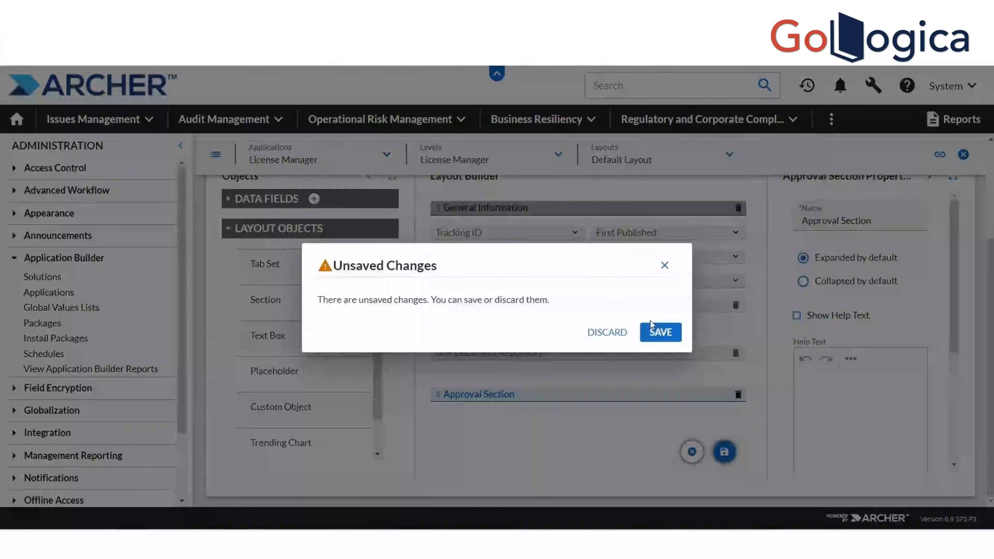
# Create a new single-line text field named 'Approval Details'
pyautogui.click(654, 331)
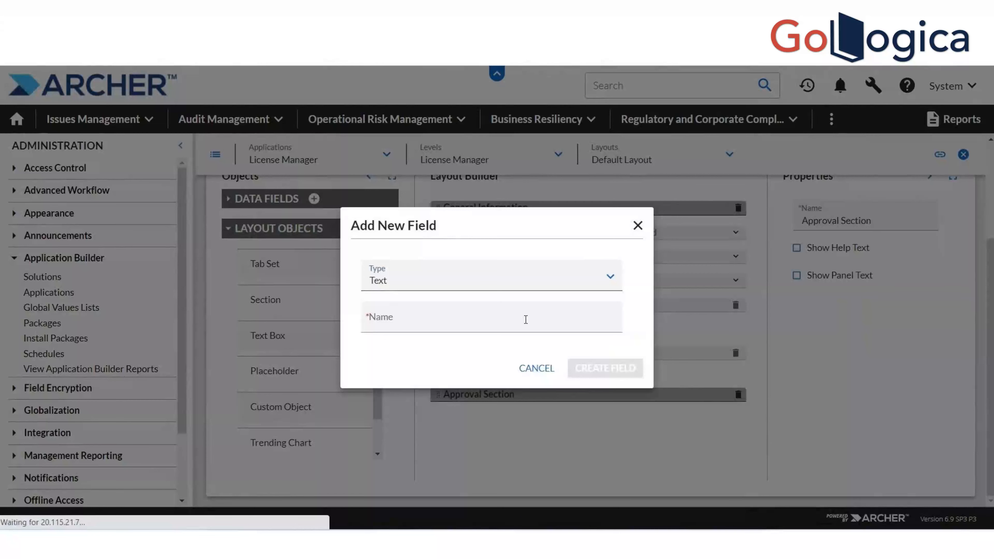
pyautogui.click(525, 320)
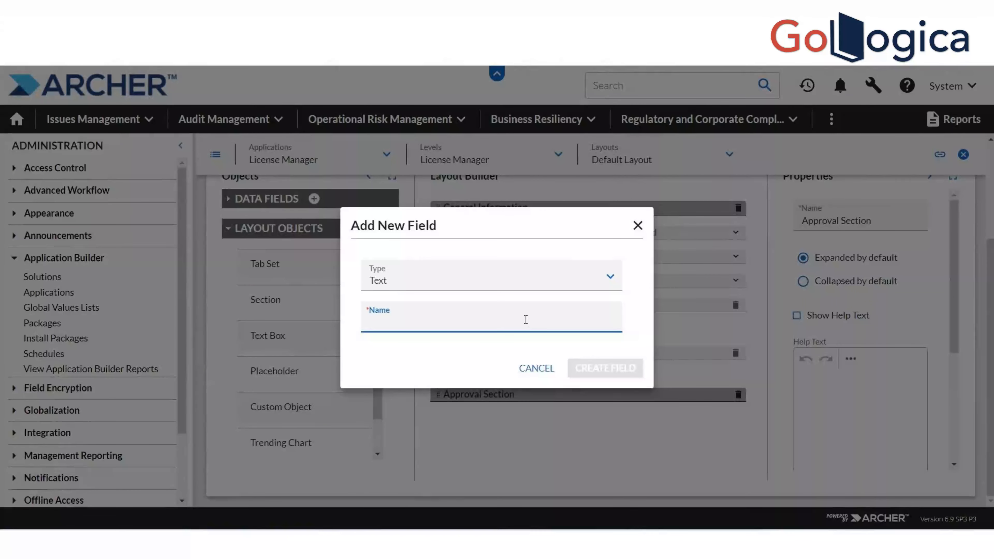
pyautogui.write('Approva')
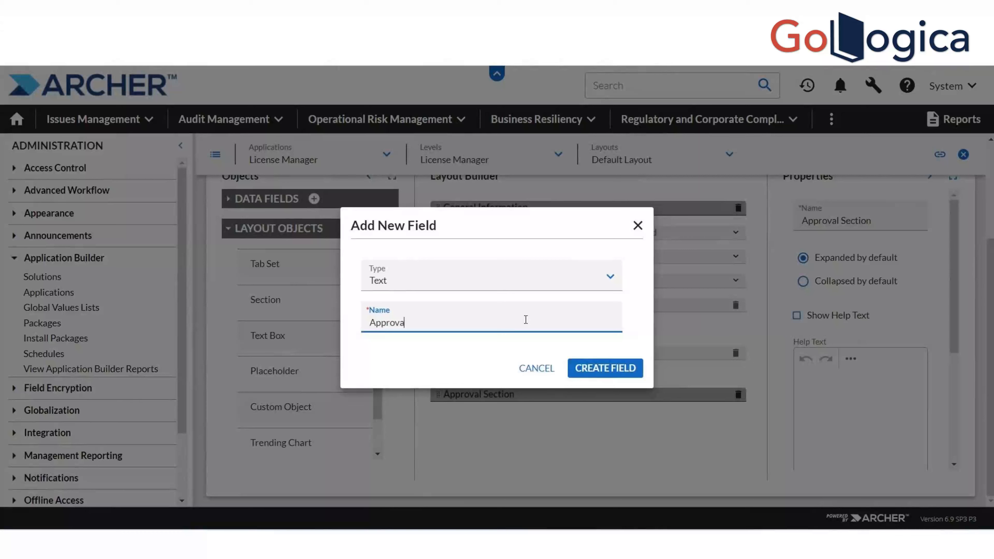
pyautogui.write('l Details')
pyautogui.click(577, 378)
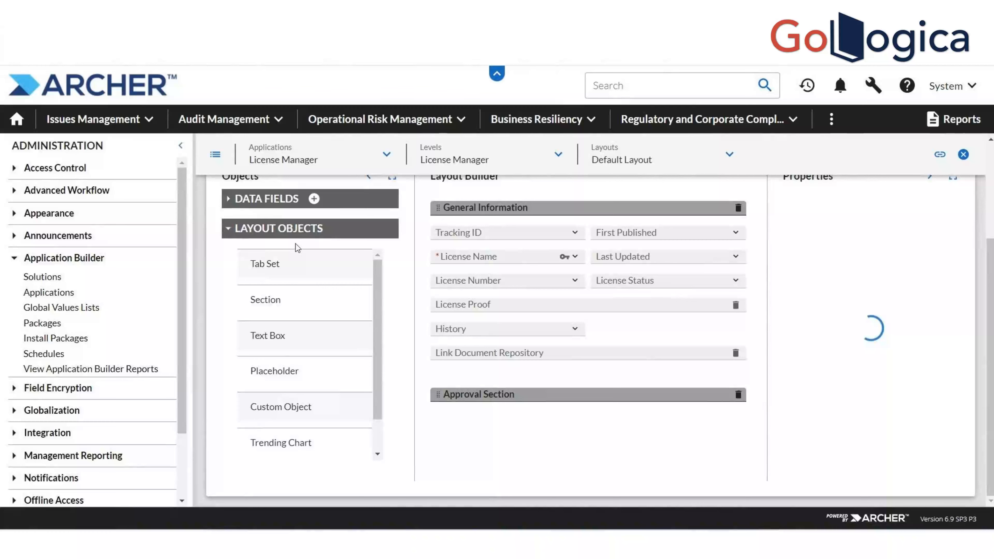
# Place Approval Details inside the Approval Section and save the layout
pyautogui.click(233, 205)
pyautogui.moveTo(288, 301); pyautogui.dragTo(464, 414)
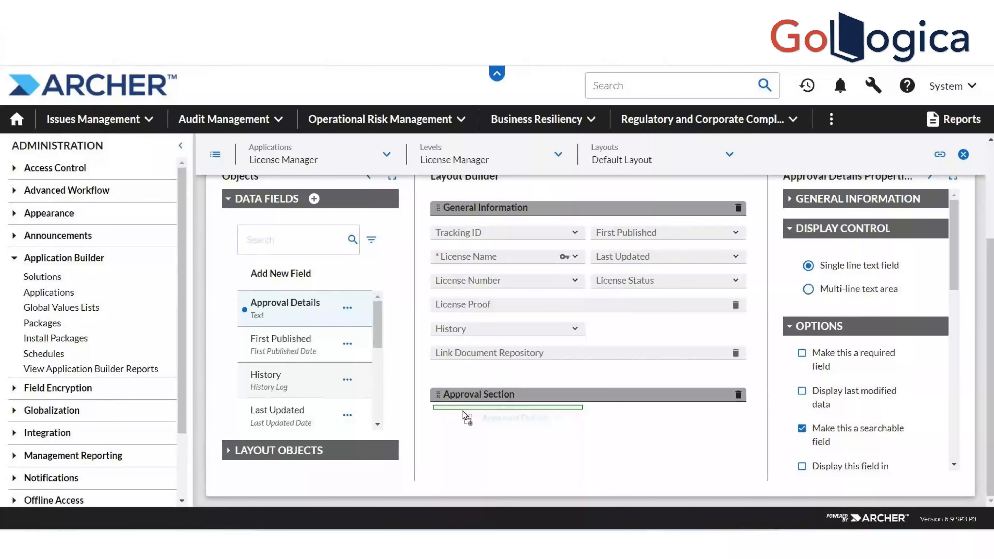
pyautogui.moveTo(467, 419); pyautogui.dragTo(468, 419)
pyautogui.click(719, 453)
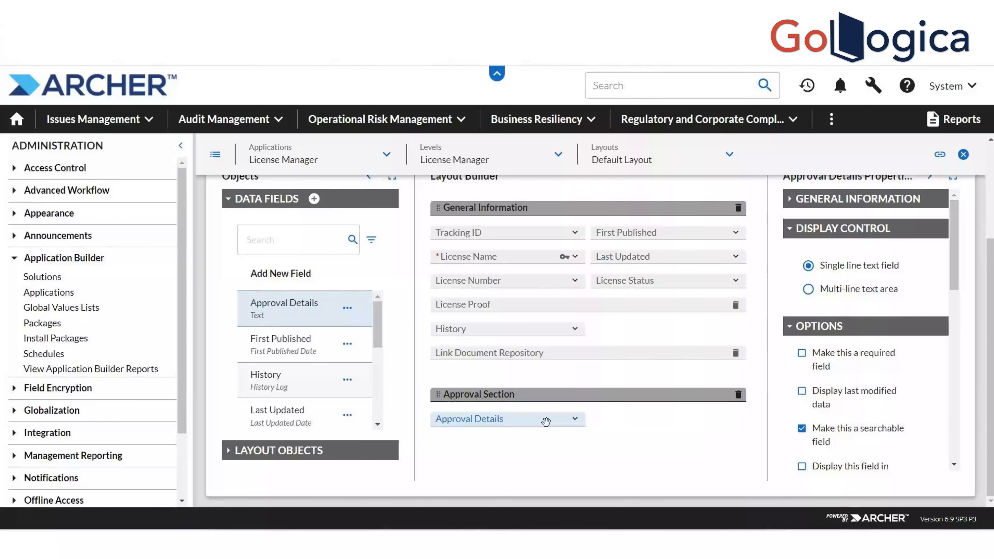
pyautogui.click(230, 452)
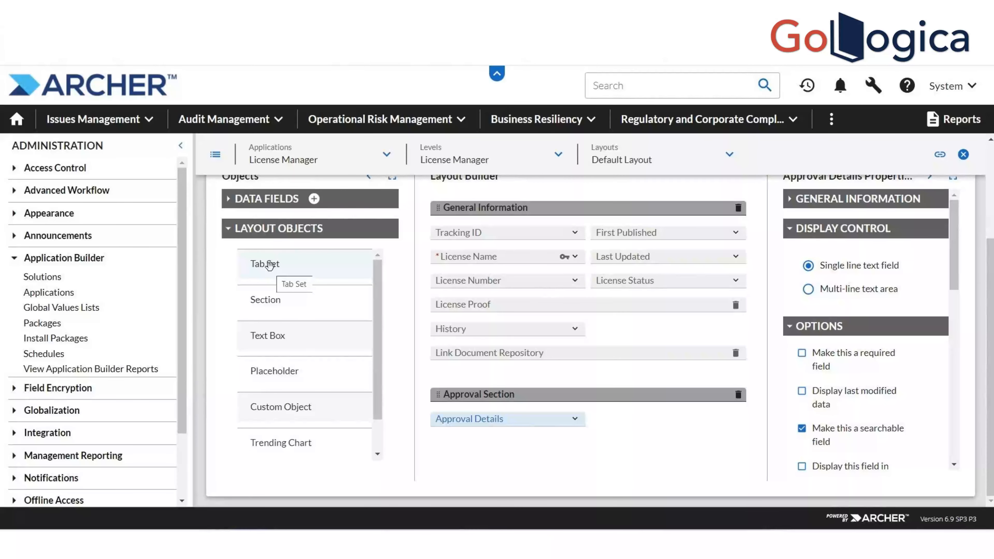
# Add tab set 'Tab1' below the Approval Section, with first tab 'Manager'
pyautogui.moveTo(269, 266); pyautogui.dragTo(465, 414)
pyautogui.click(477, 438)
pyautogui.moveTo(259, 269); pyautogui.dragTo(494, 446)
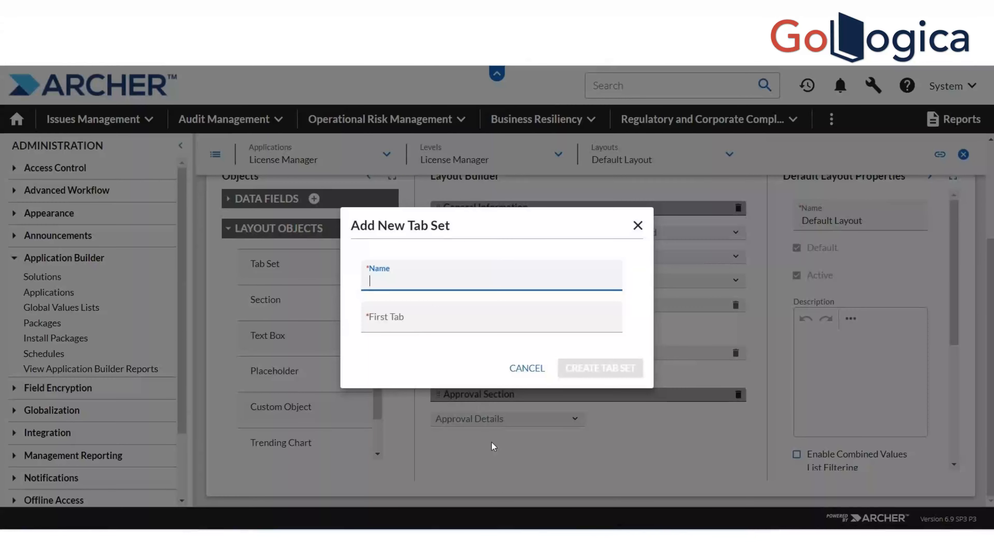
pyautogui.write('Tab1')
pyautogui.click(414, 318)
pyautogui.write('M')
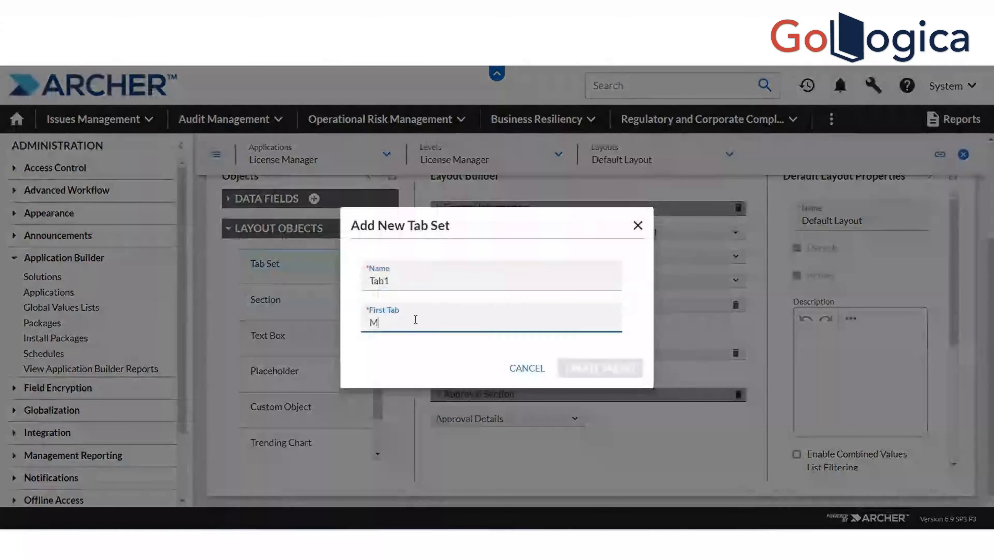
pyautogui.write('ana')
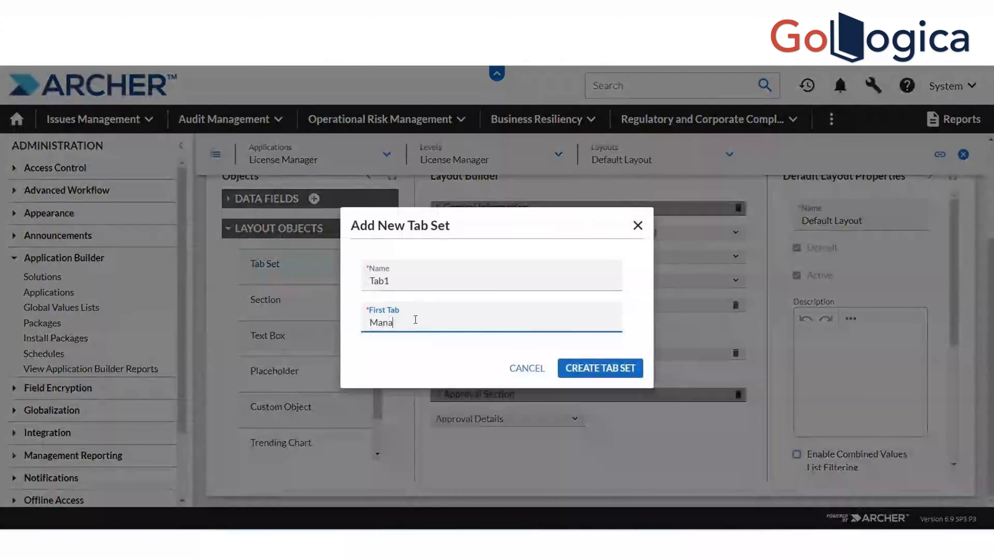
pyautogui.write('ger')
pyautogui.click(588, 374)
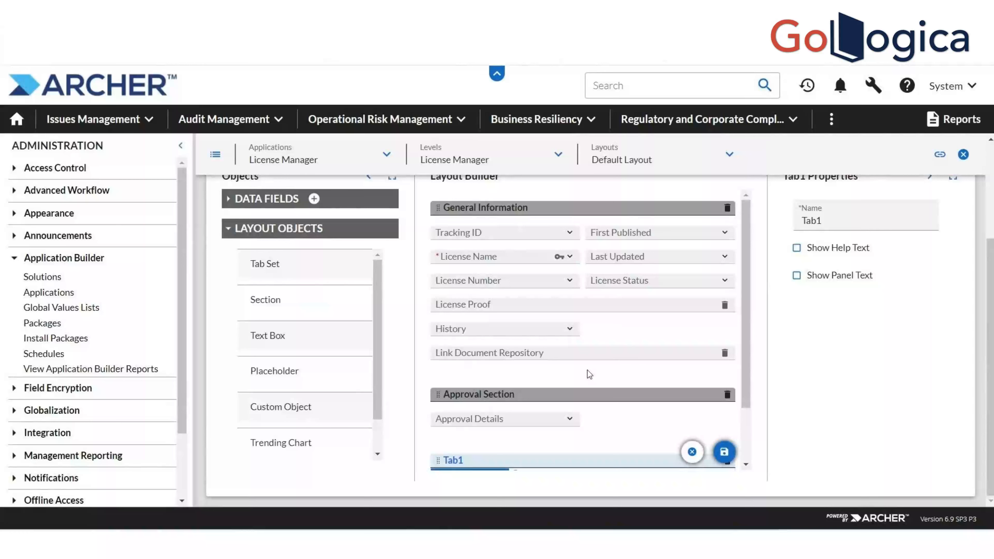
pyautogui.moveTo(743, 380); pyautogui.dragTo(748, 438)
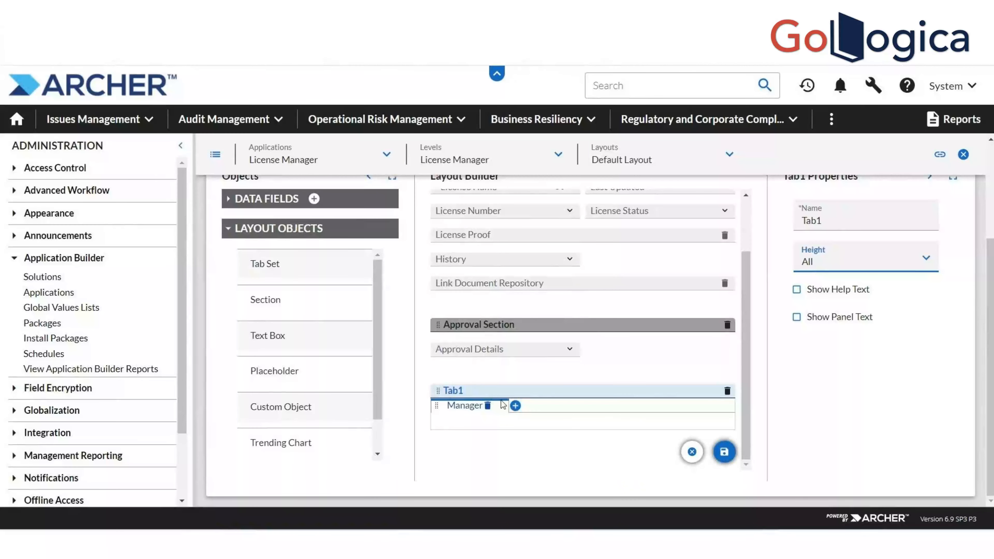
# Add 'Director' and 'Executive' tabs after Manager in Tab1
pyautogui.click(516, 408)
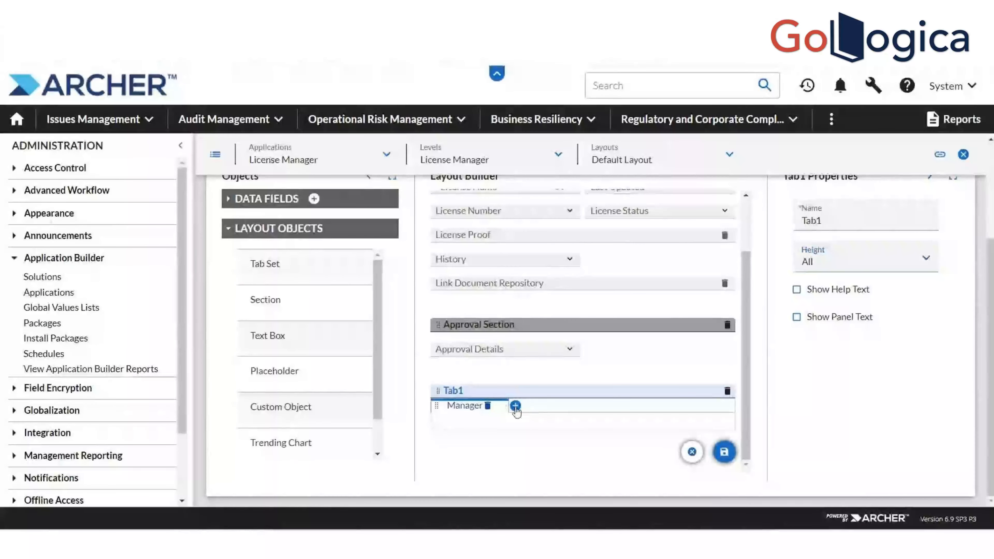
pyautogui.write('D')
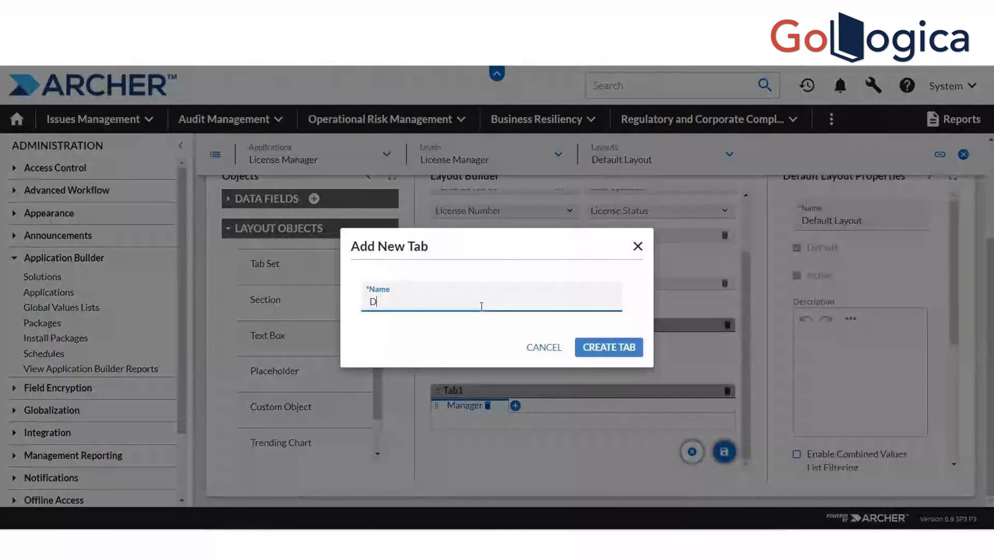
pyautogui.write('irector')
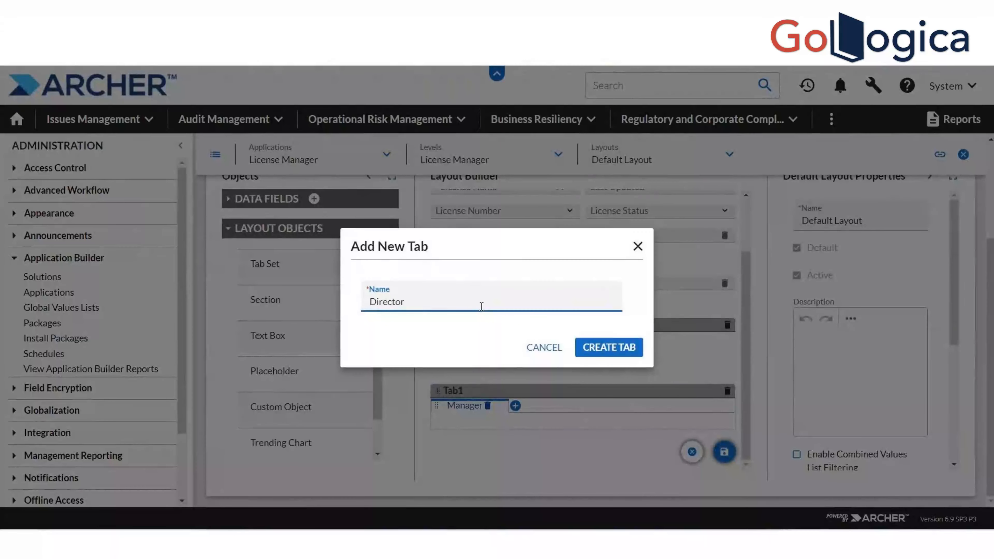
pyautogui.click(595, 348)
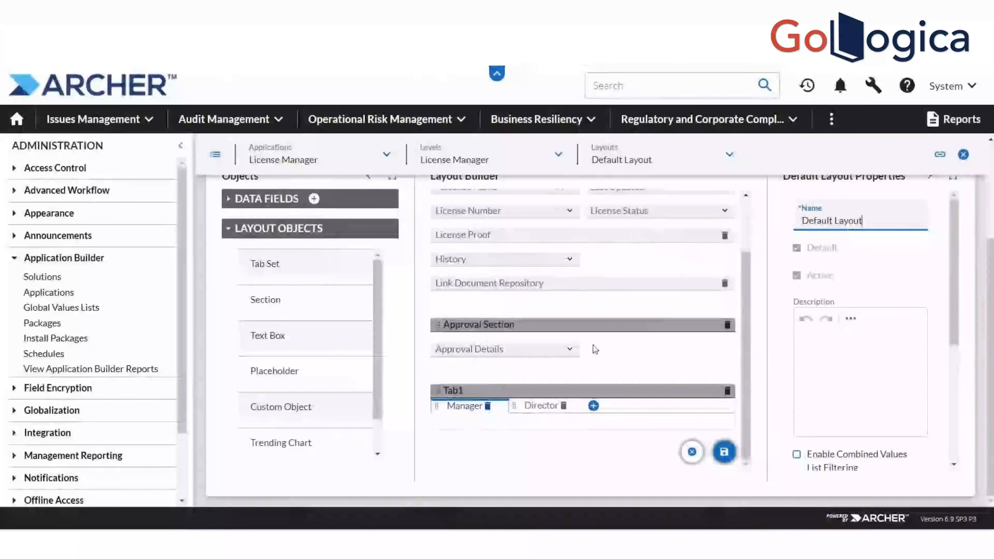
pyautogui.click(594, 406)
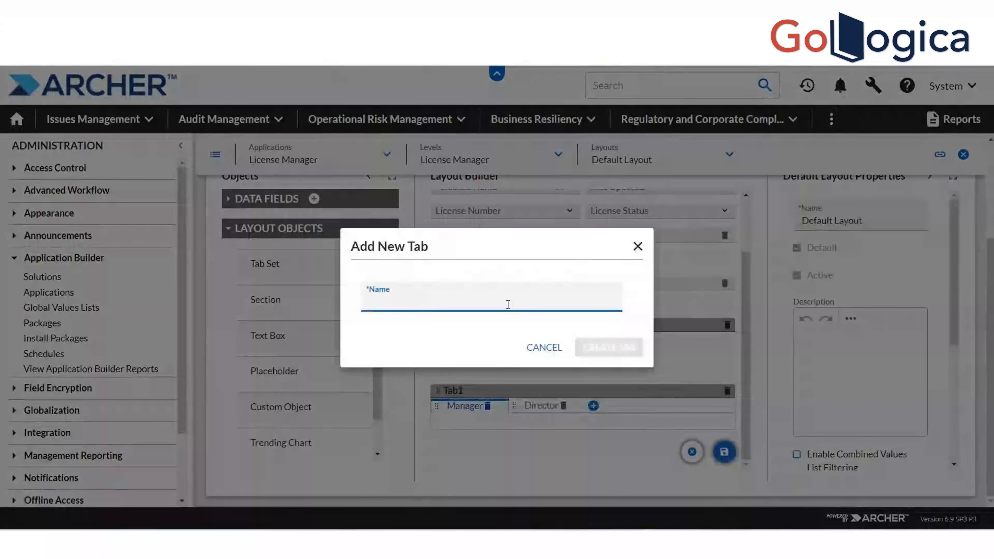
pyautogui.write('Execu')
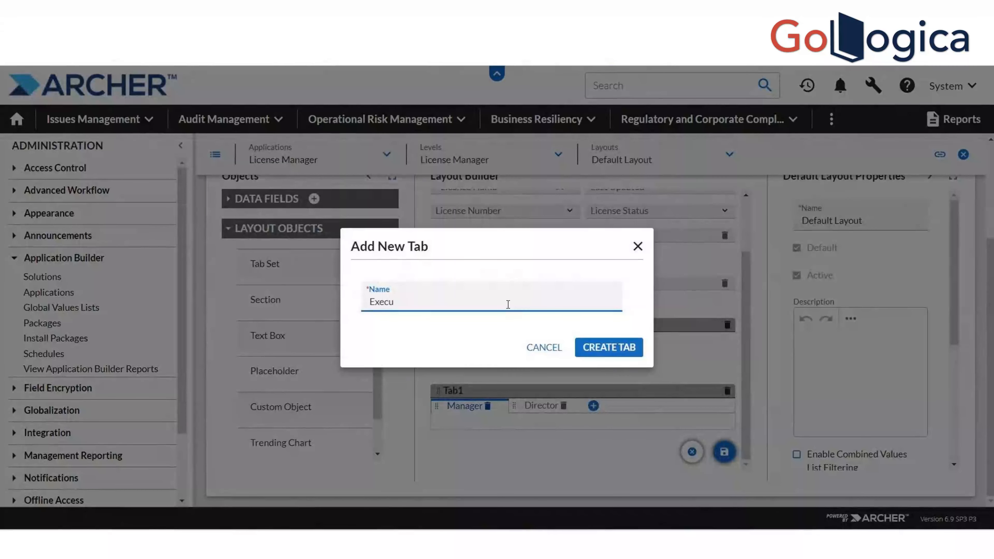
pyautogui.write('tive')
pyautogui.click(626, 354)
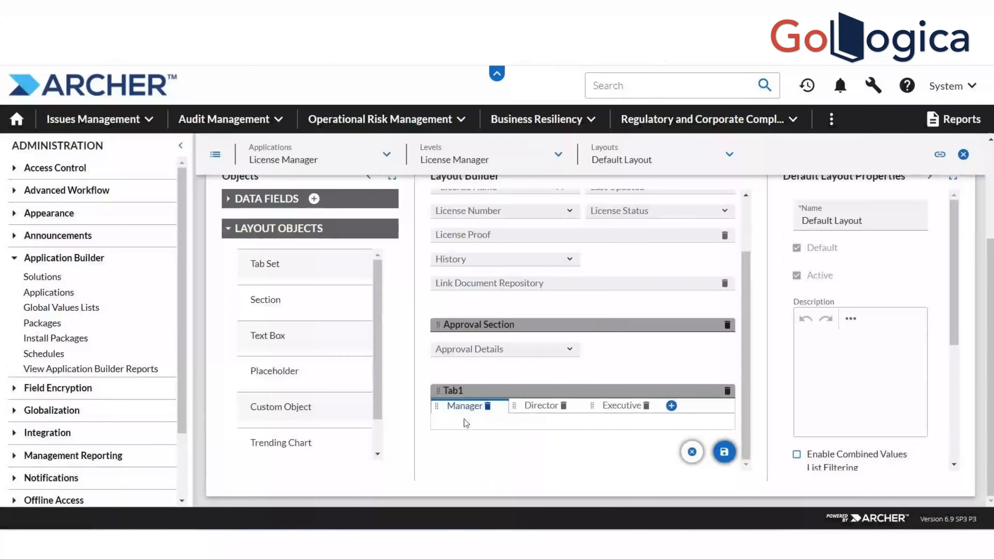
pyautogui.click(458, 416)
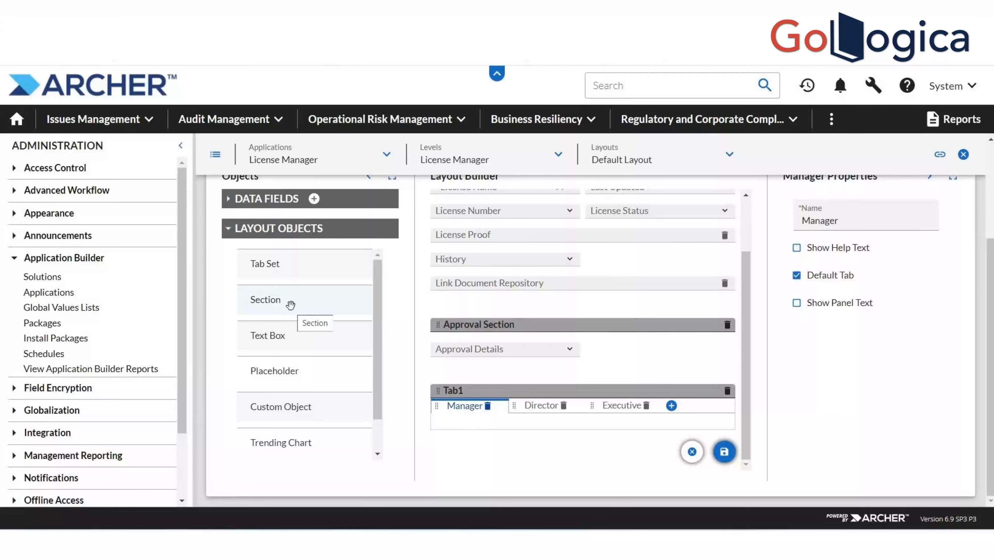
# Add a new section named Manager into Tab1's Manager tab
pyautogui.moveTo(290, 305); pyautogui.dragTo(471, 426)
pyautogui.write('Manager')
pyautogui.click(588, 346)
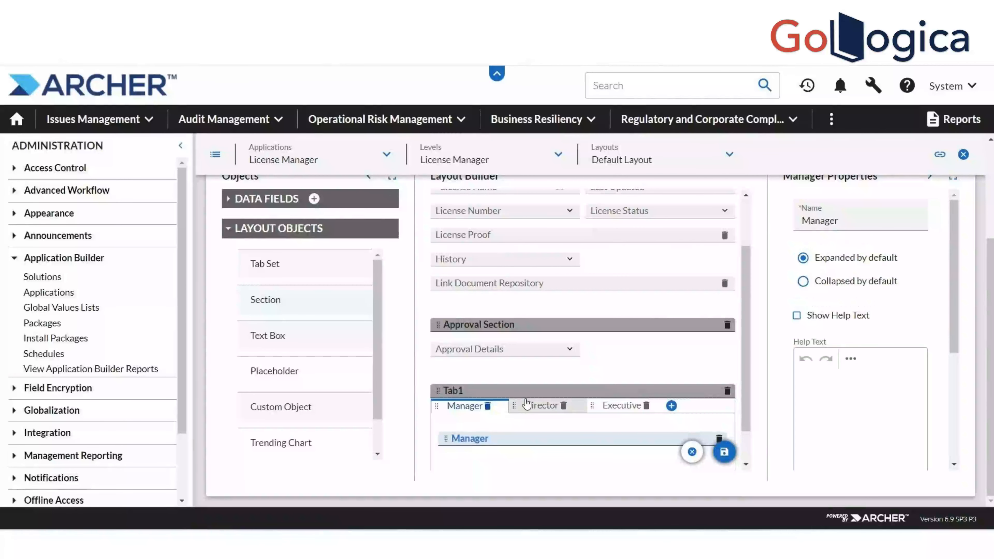
# Check the Director, Executive and Manager tabs, then begin adding a new data field
pyautogui.click(529, 406)
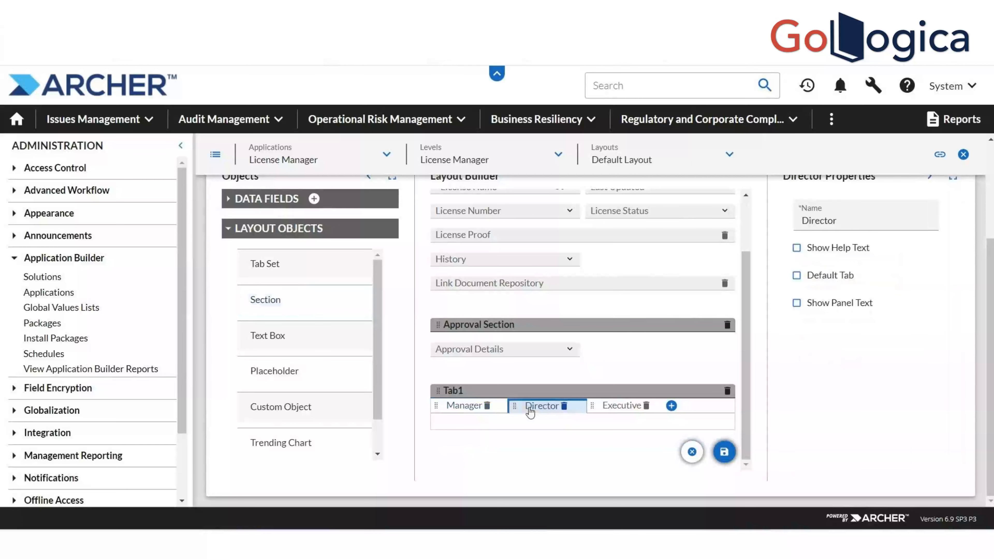
pyautogui.click(626, 407)
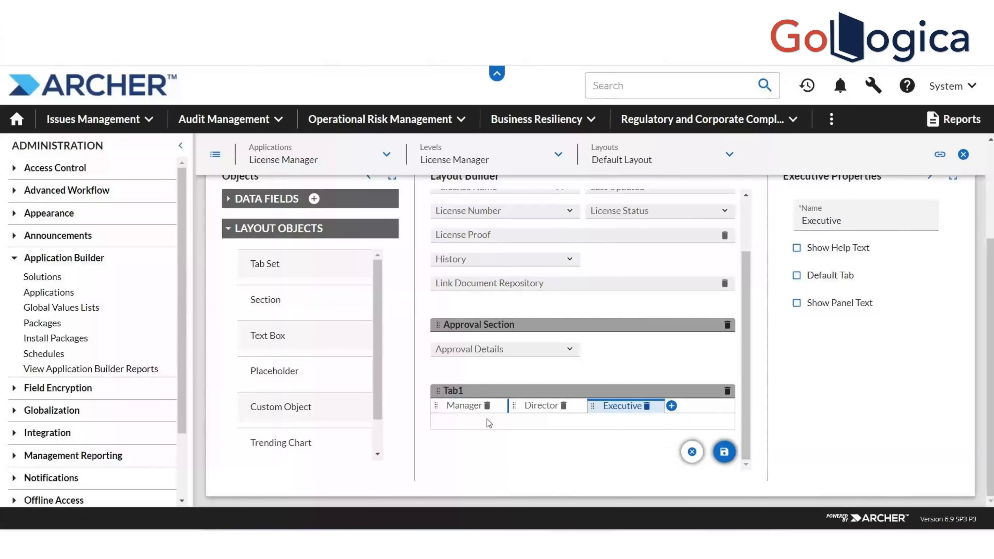
pyautogui.click(475, 409)
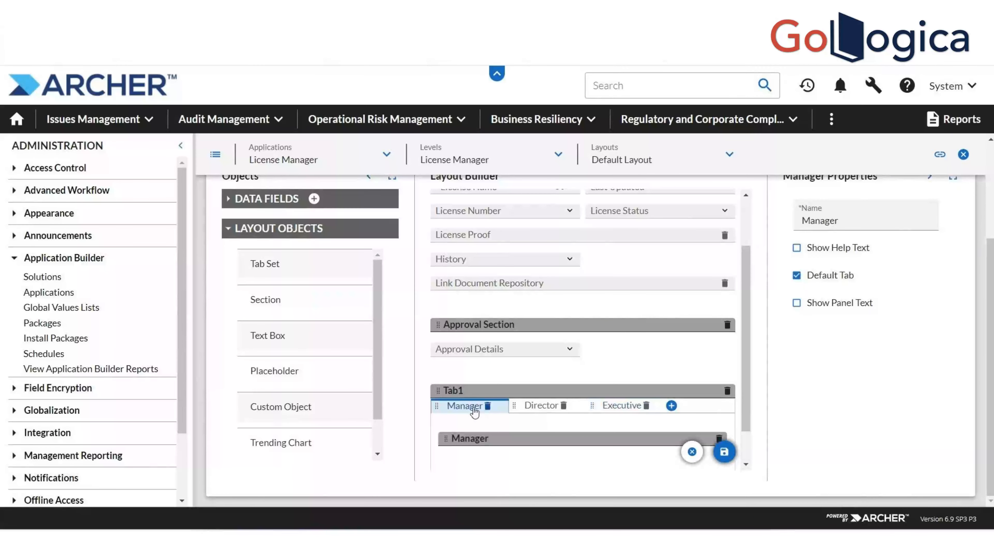
pyautogui.click(314, 199)
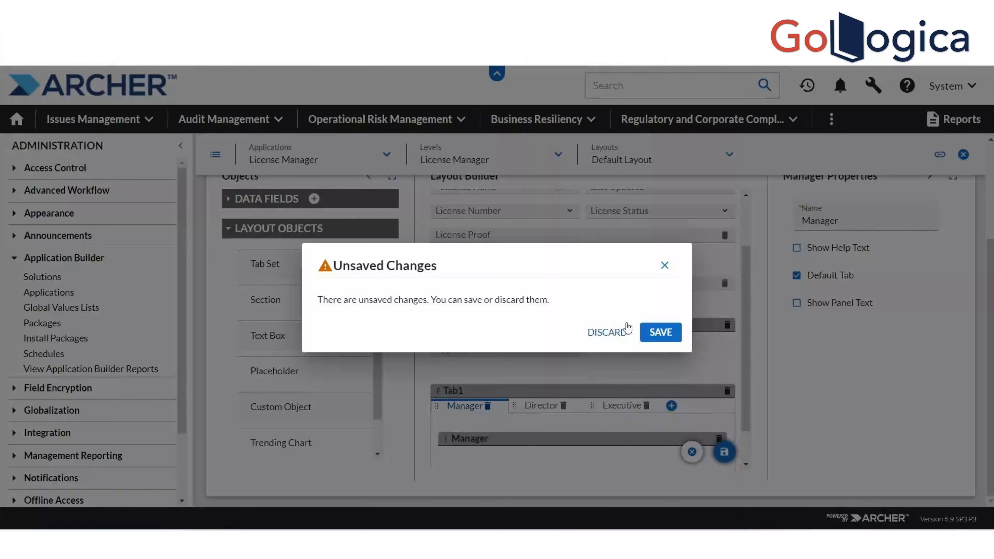
# Discard pending changes and create a Users Groups List field named Approver Name
pyautogui.click(626, 330)
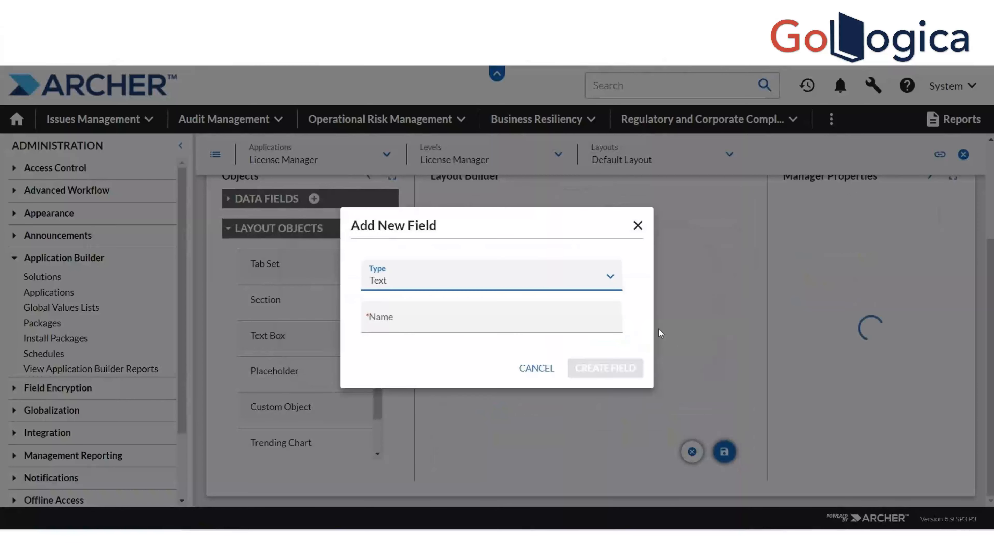
pyautogui.click(608, 271)
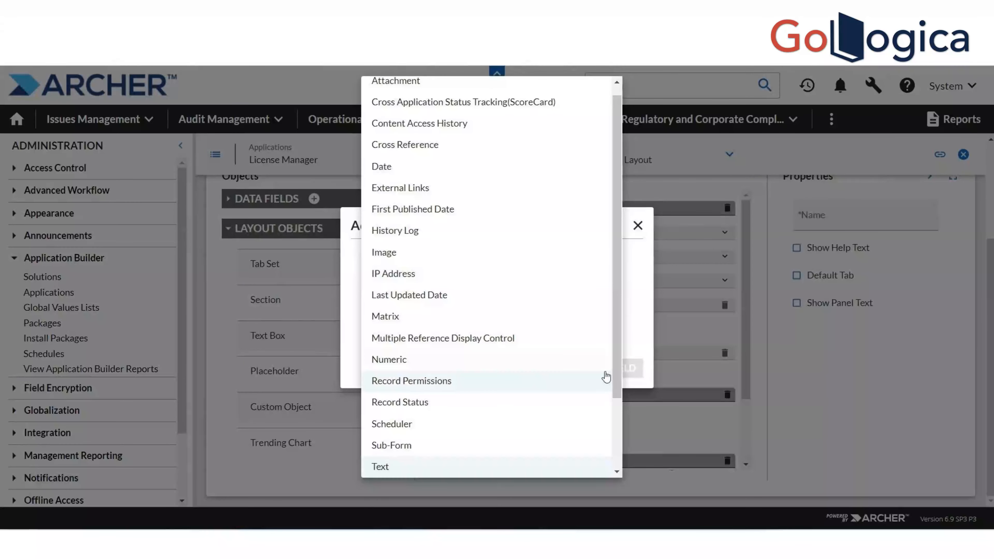
pyautogui.moveTo(620, 371); pyautogui.dragTo(617, 437)
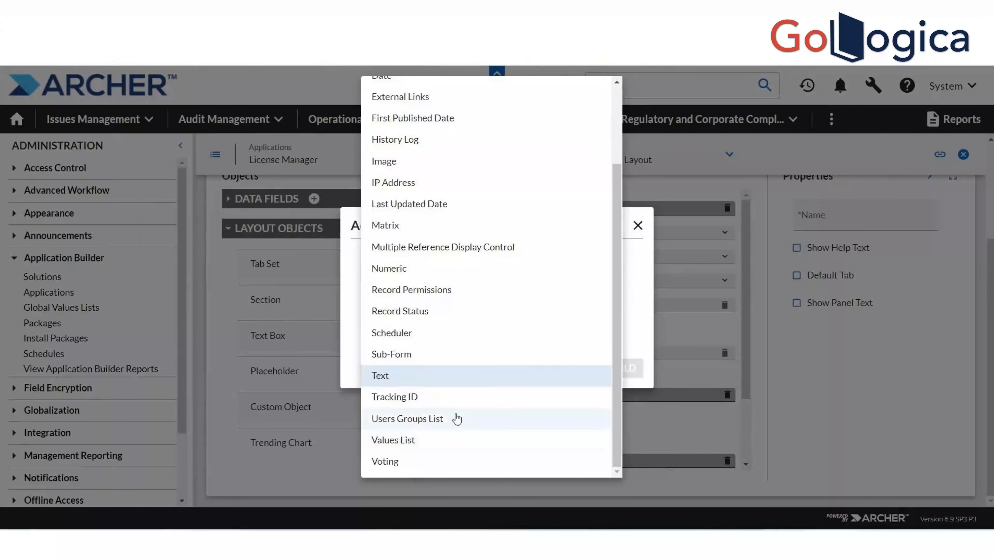
pyautogui.click(438, 421)
pyautogui.click(437, 324)
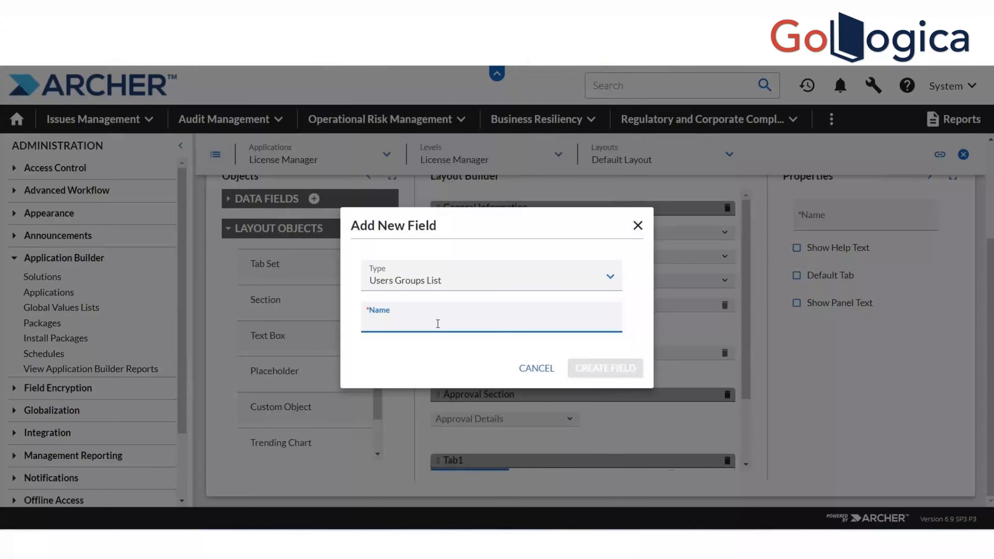
pyautogui.write('Approval')
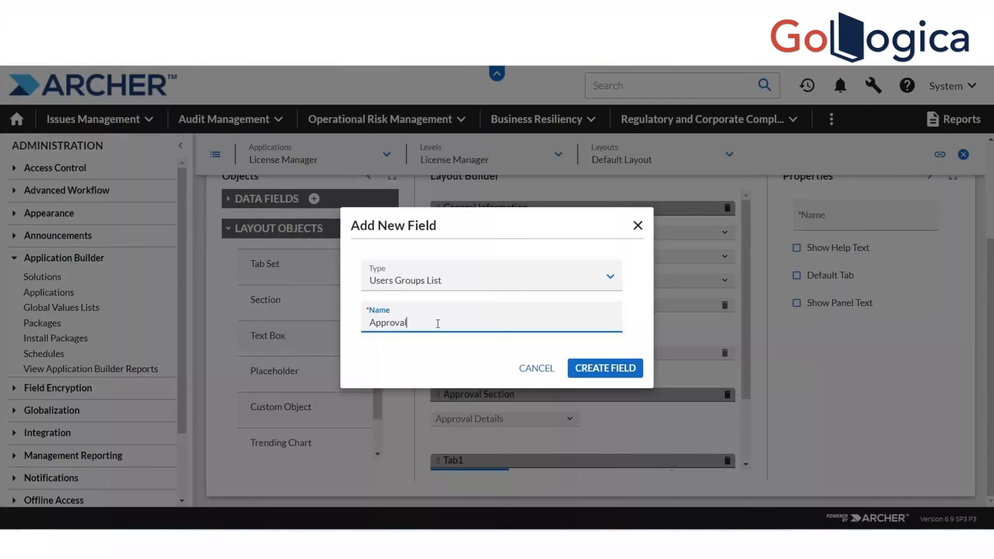
pyautogui.press('BackSpace')
pyautogui.press('BackSpace')
pyautogui.write('er Name')
pyautogui.click(580, 373)
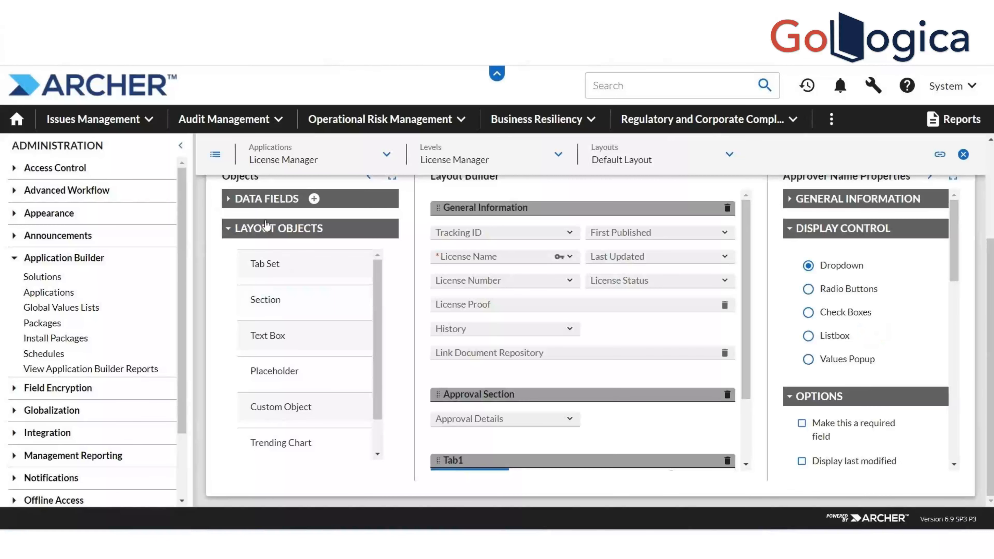
# Place the Approver Name field inside the Manager section of Tab1's Manager tab
pyautogui.click(229, 202)
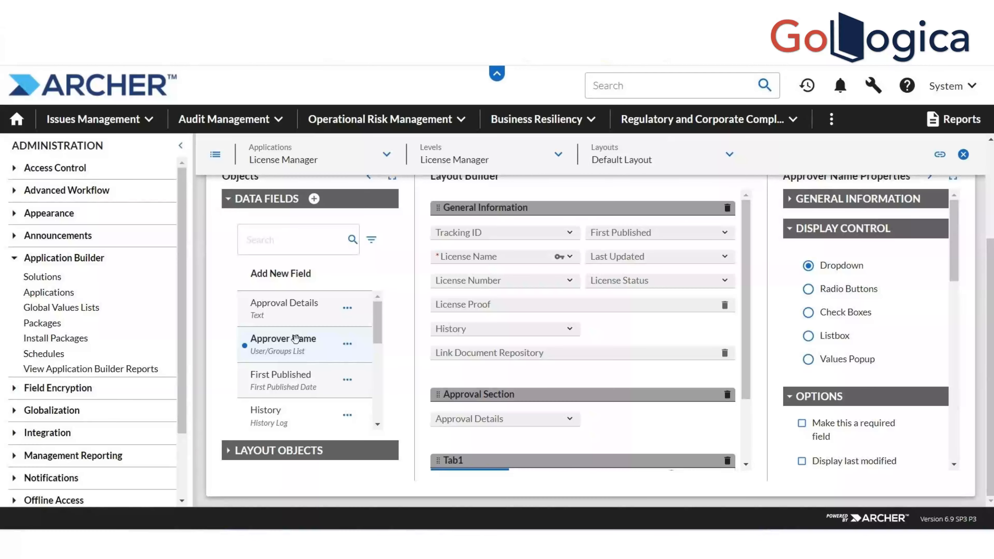
pyautogui.moveTo(296, 339); pyautogui.dragTo(475, 443)
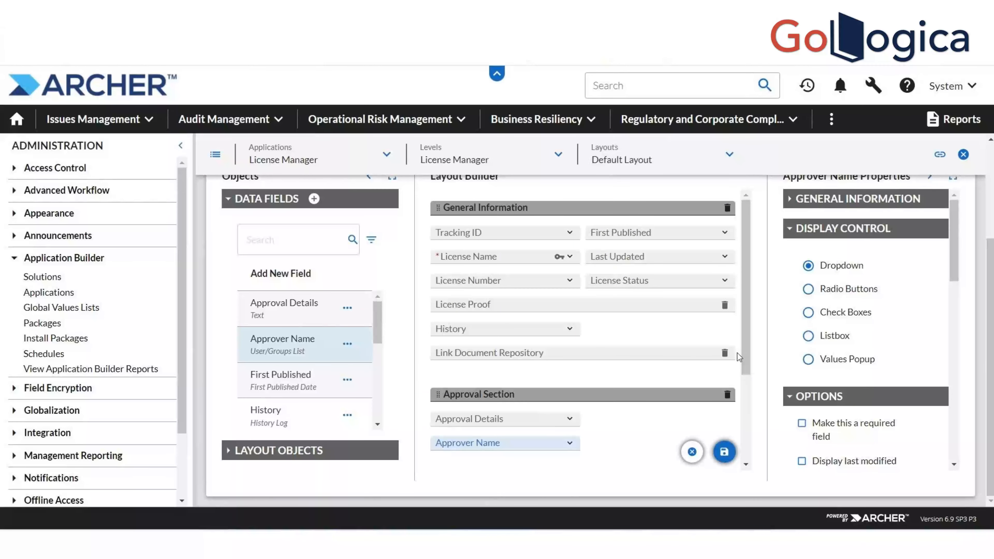
pyautogui.moveTo(746, 355); pyautogui.dragTo(758, 455)
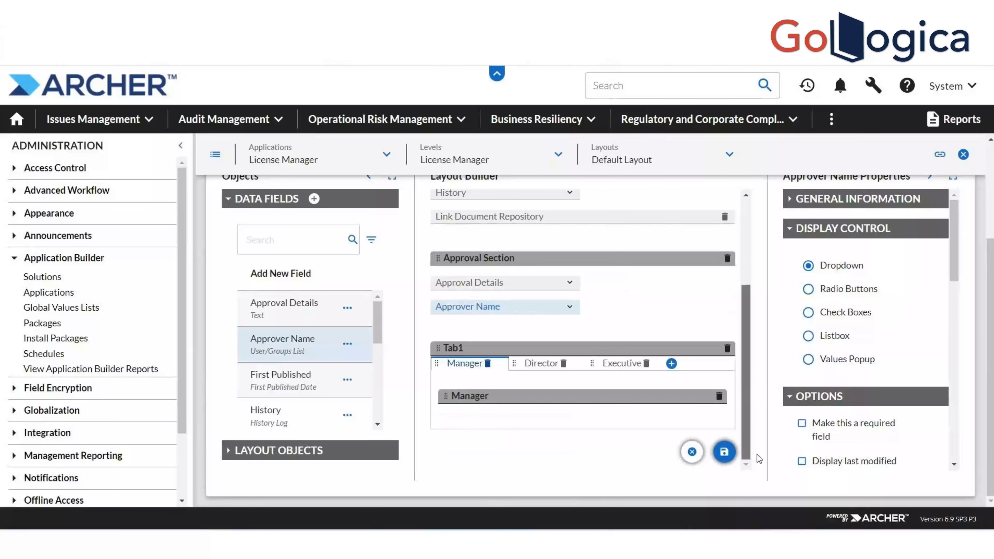
pyautogui.moveTo(493, 307); pyautogui.dragTo(509, 414)
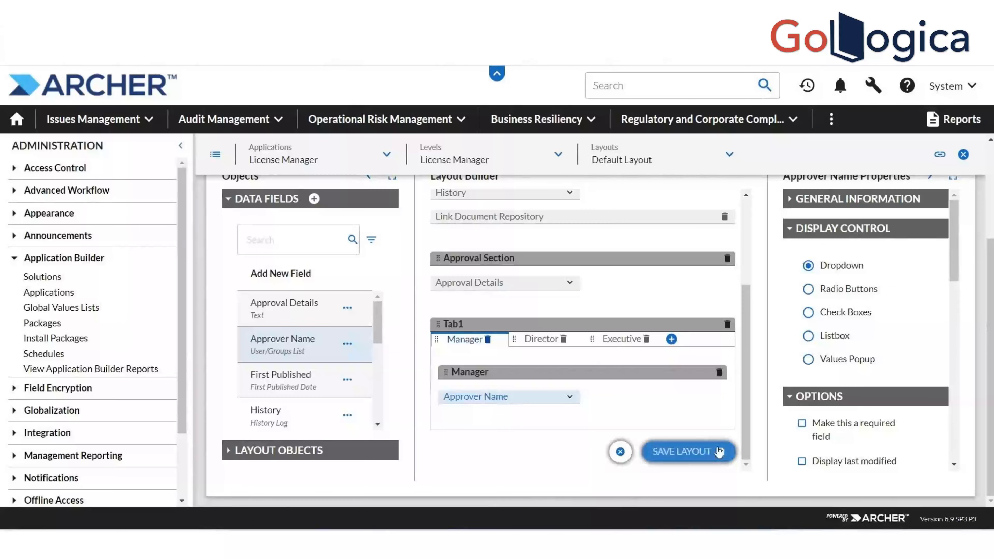
# Save the layout and expand the Layout Objects list
pyautogui.click(721, 456)
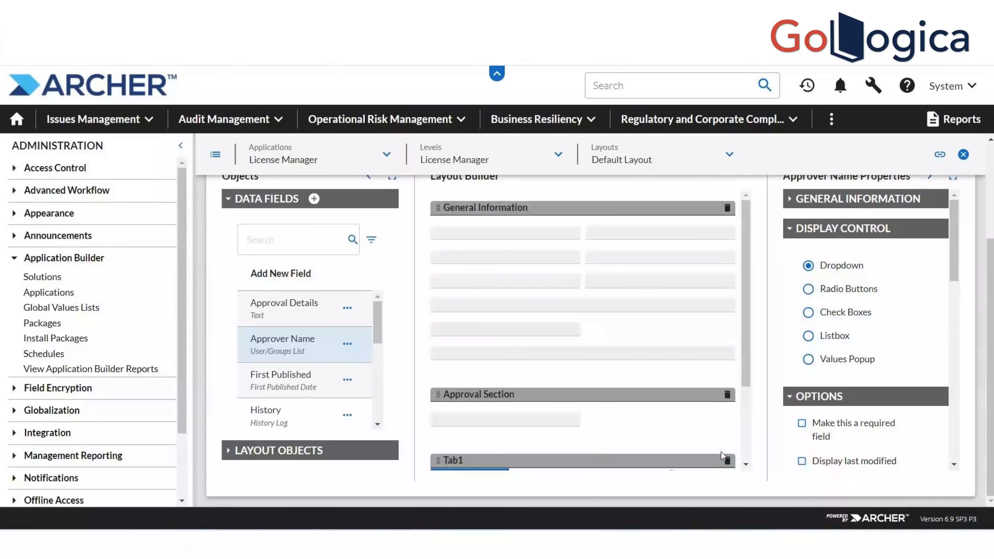
pyautogui.moveTo(746, 366); pyautogui.dragTo(746, 441)
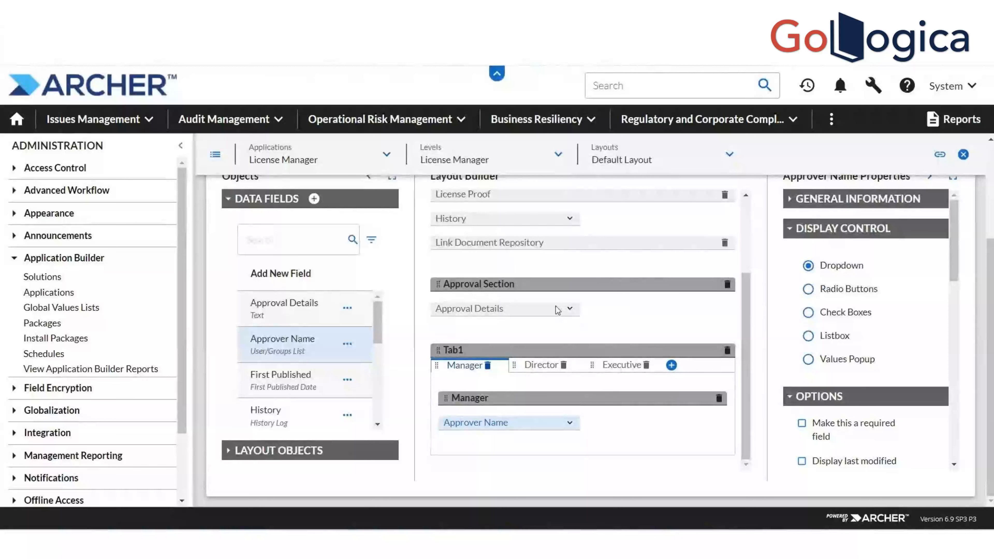
pyautogui.click(260, 450)
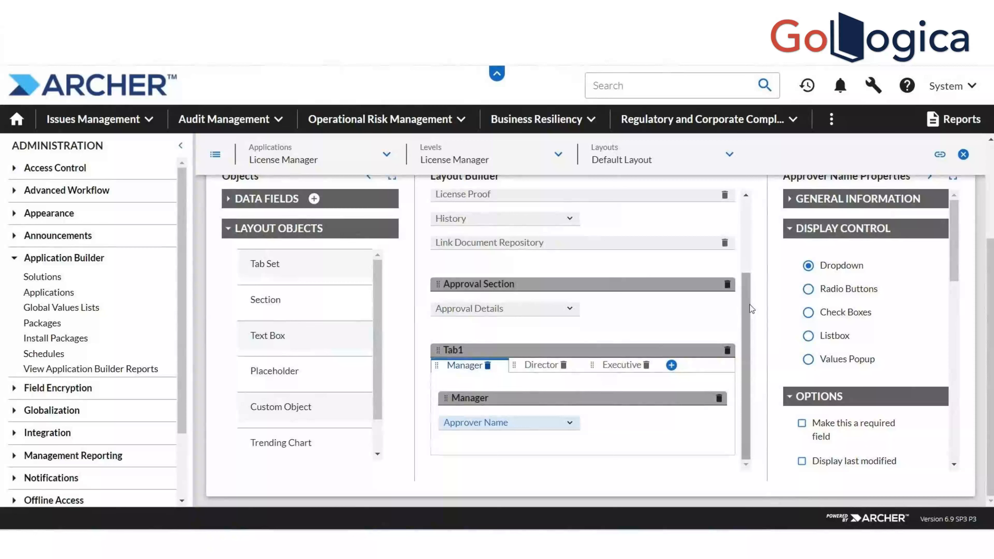
pyautogui.moveTo(749, 305); pyautogui.dragTo(747, 233)
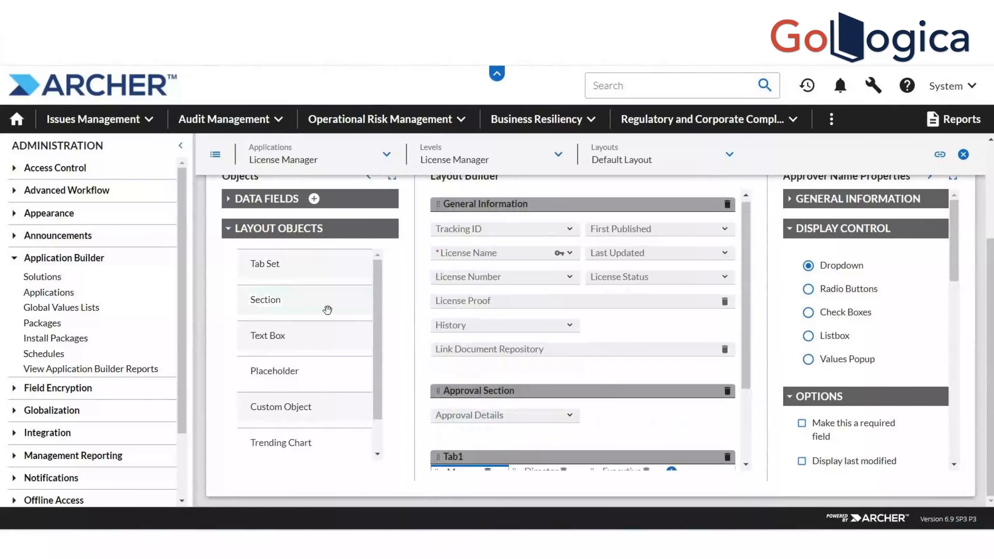
# Add a text box named Instructions above Tracking ID in General Information
pyautogui.moveTo(266, 336); pyautogui.dragTo(503, 224)
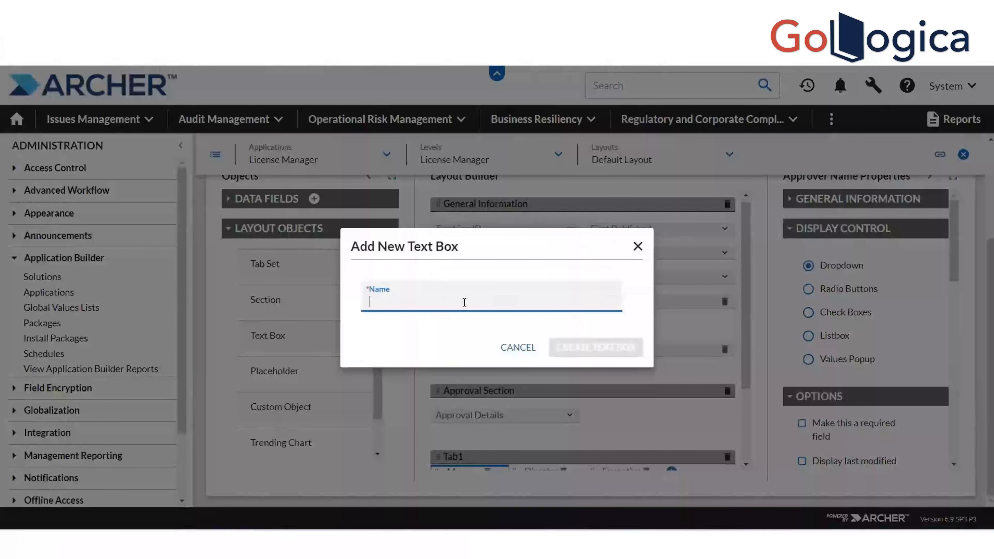
pyautogui.write('Inst')
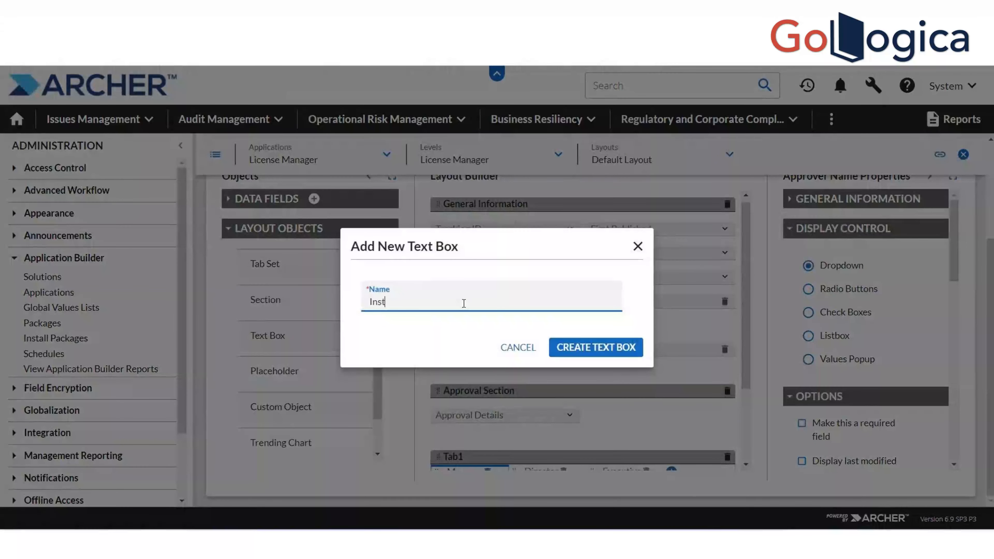
pyautogui.write('ructions')
pyautogui.click(591, 346)
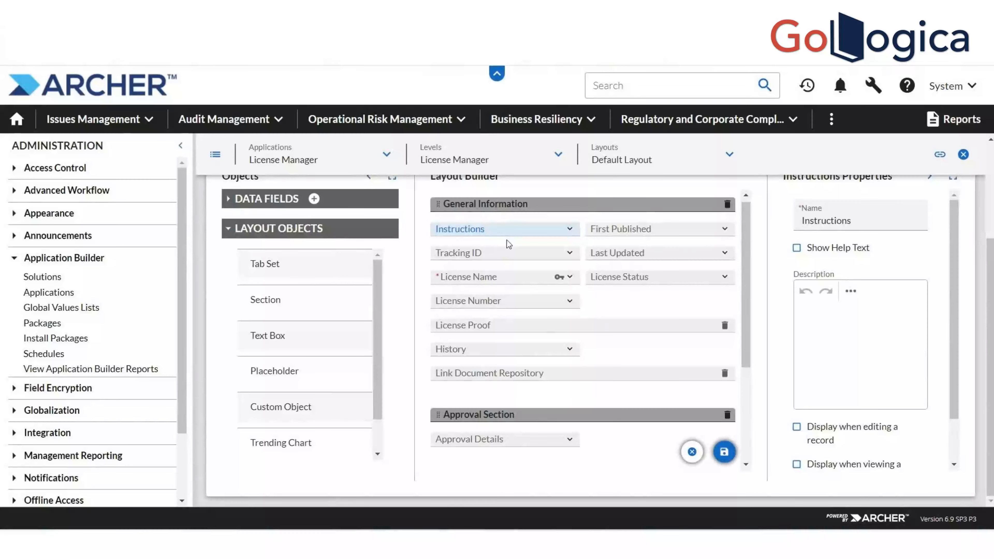
pyautogui.scroll(-1, 948, 299)
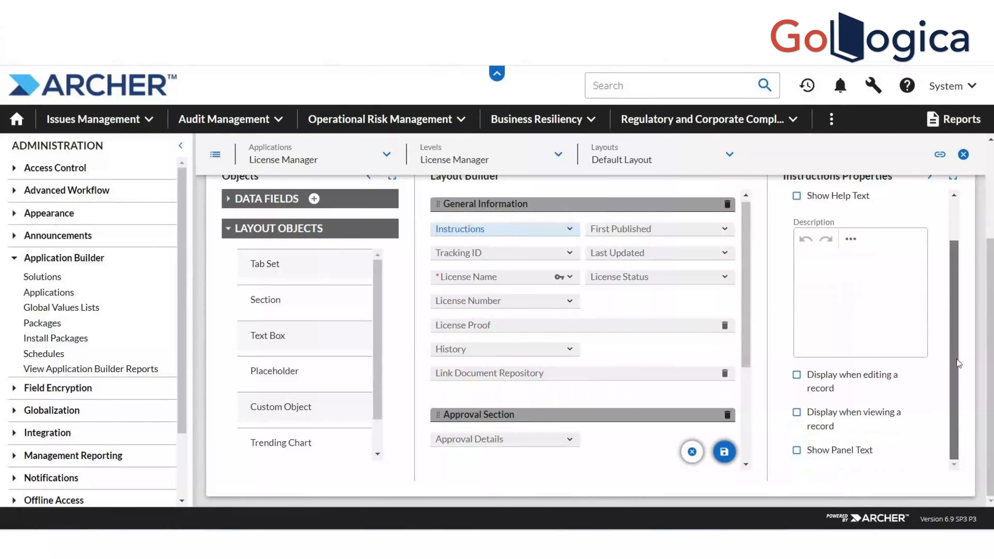
# Enter the description 'This Application is to manage different licenses of the application'
pyautogui.click(850, 306)
pyautogui.write('This ')
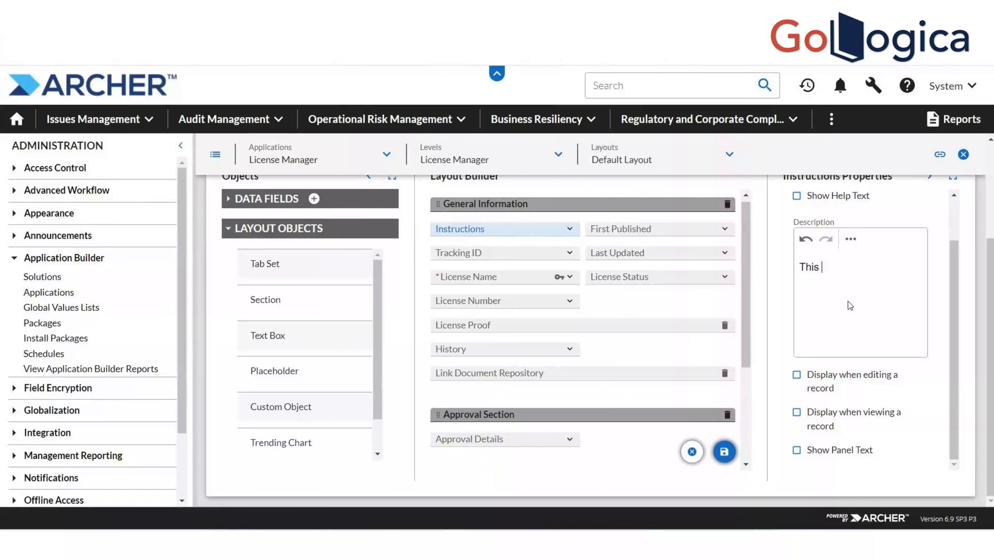
pyautogui.write('Applica')
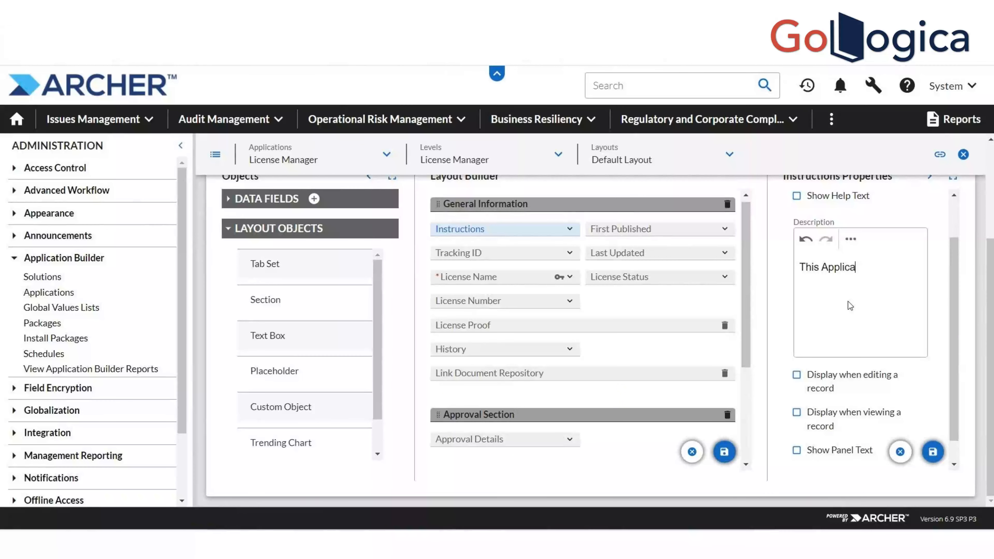
pyautogui.write('tion to diff')
pyautogui.press('BackSpace')
pyautogui.press('BackSpace')
pyautogui.press('BackSpace')
pyautogui.press('BackSpace')
pyautogui.press('BackSpace')
pyautogui.press('BackSpace')
pyautogui.press('BackSpace')
pyautogui.write('ion is to manager')
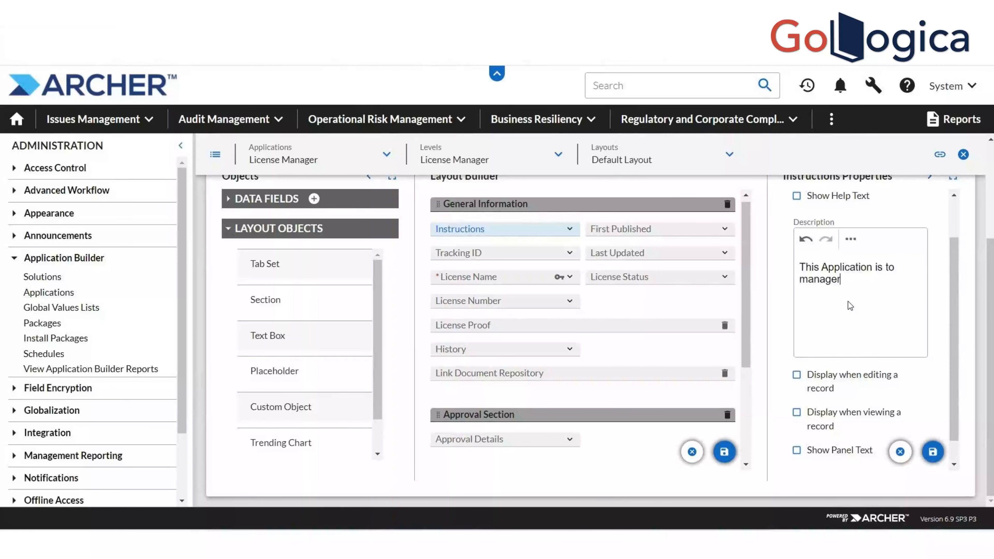
pyautogui.write(' ddifferent licens')
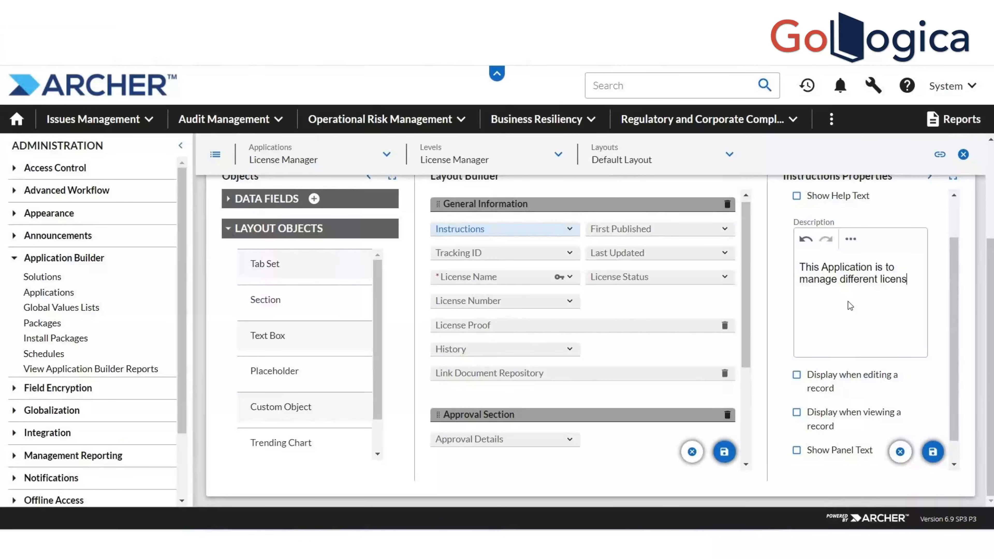
pyautogui.write('es of the application')
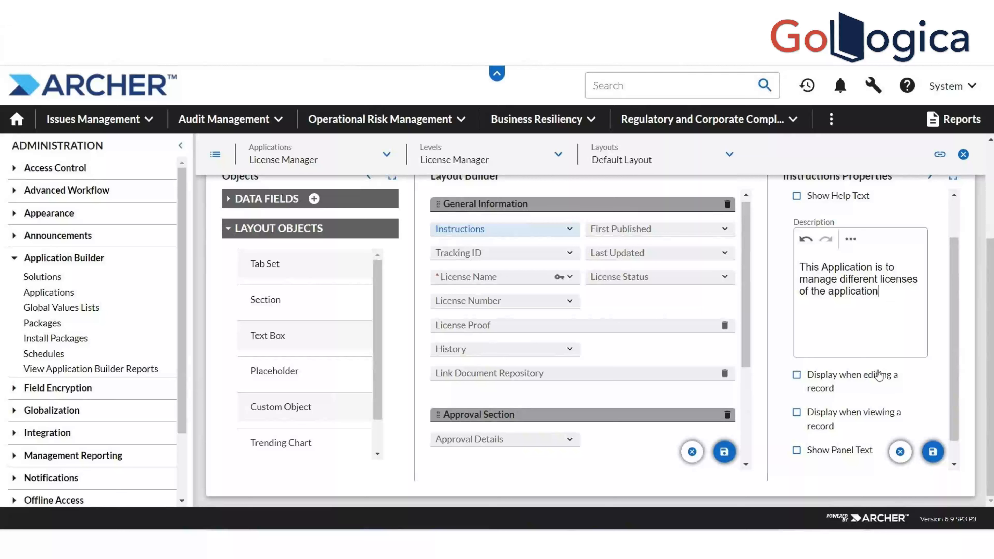
# Display Instructions when editing and viewing records, save properties and layout, then reload
pyautogui.click(798, 376)
pyautogui.click(797, 416)
pyautogui.click(928, 456)
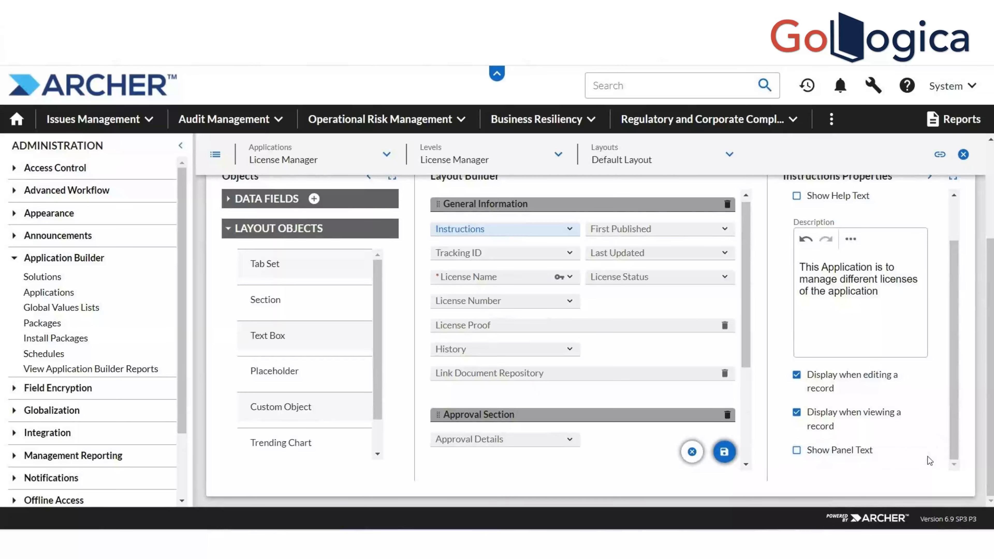
pyautogui.click(723, 456)
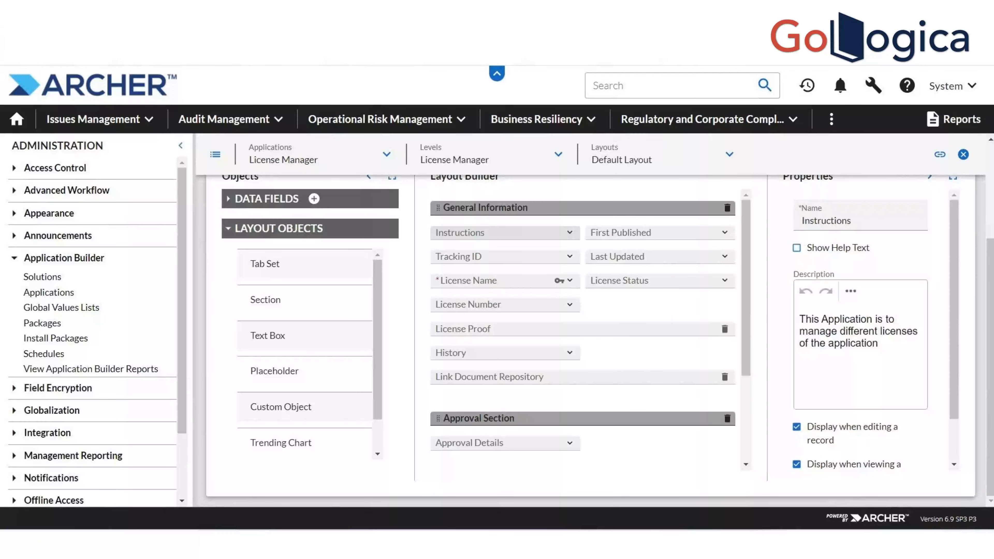
pyautogui.rightClick(554, 60)
pyautogui.click(613, 113)
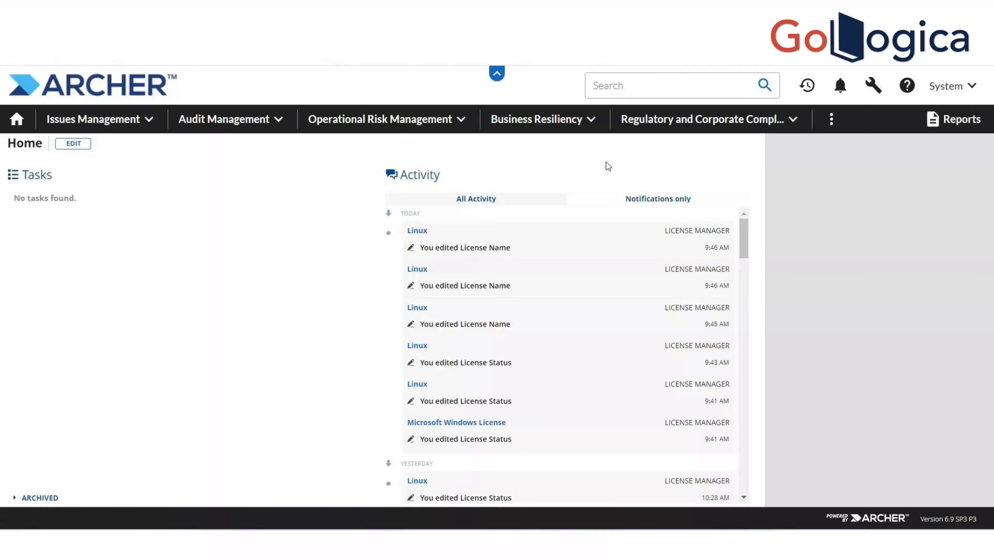
# Browse the Audit Management and Issues Management menus, then bring up the administration menu
pyautogui.click(278, 130)
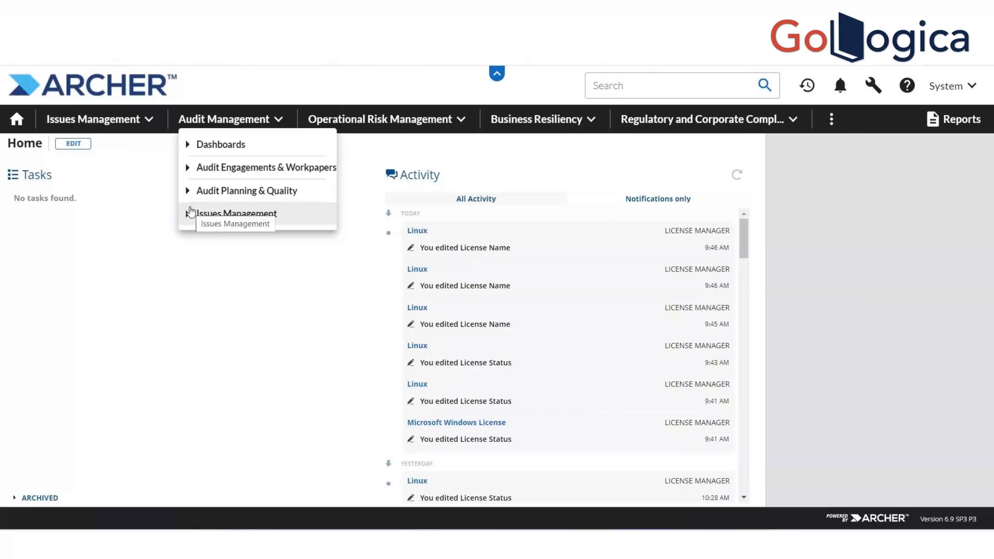
pyautogui.click(152, 120)
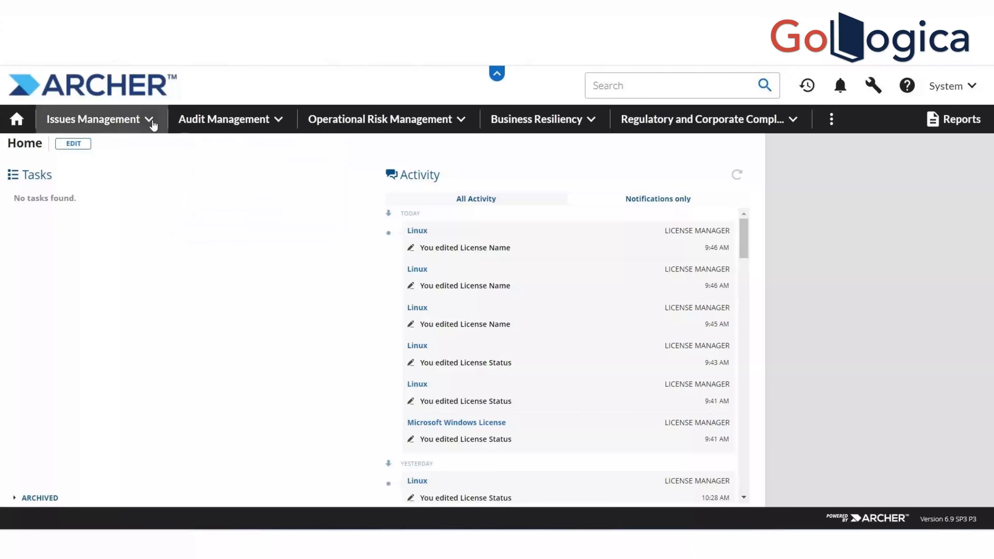
pyautogui.click(152, 120)
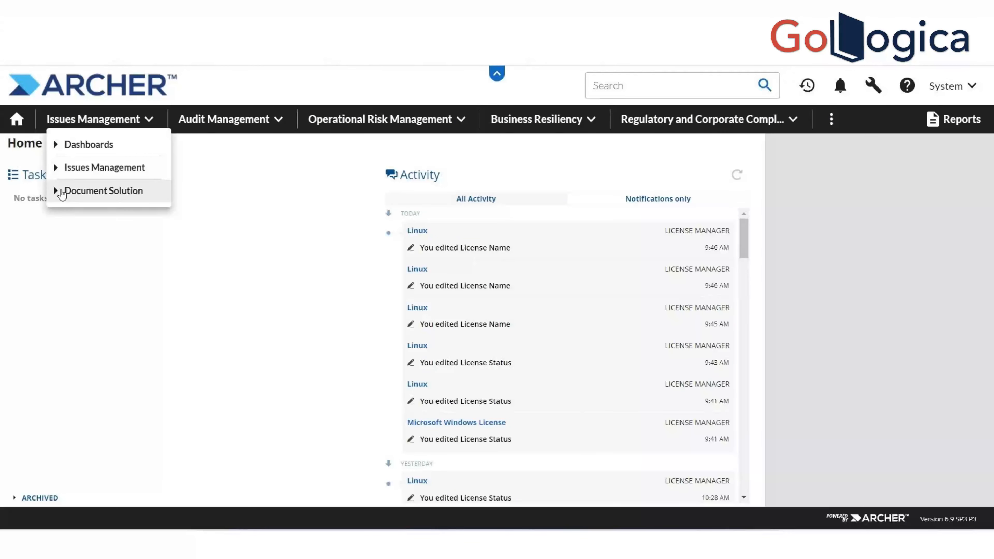
pyautogui.click(246, 222)
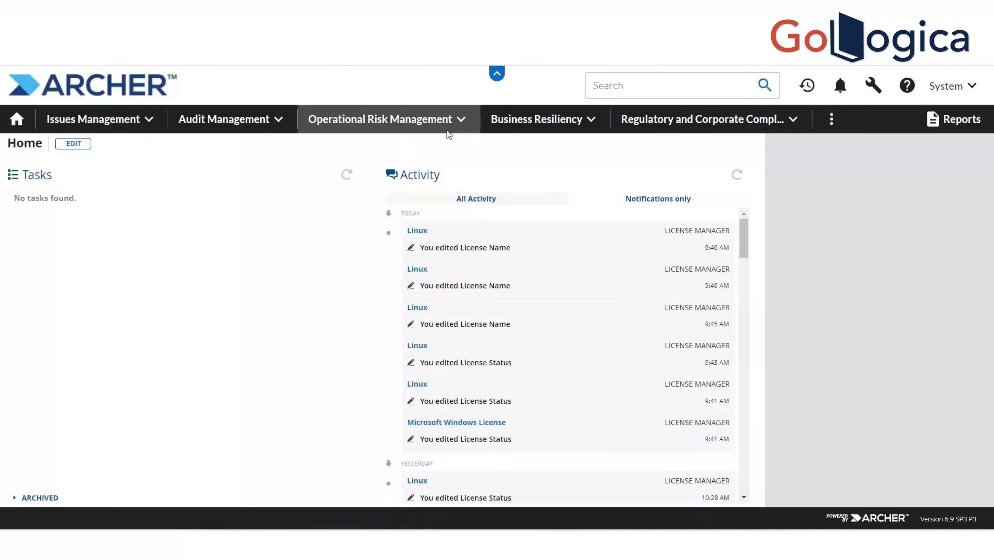
pyautogui.click(873, 86)
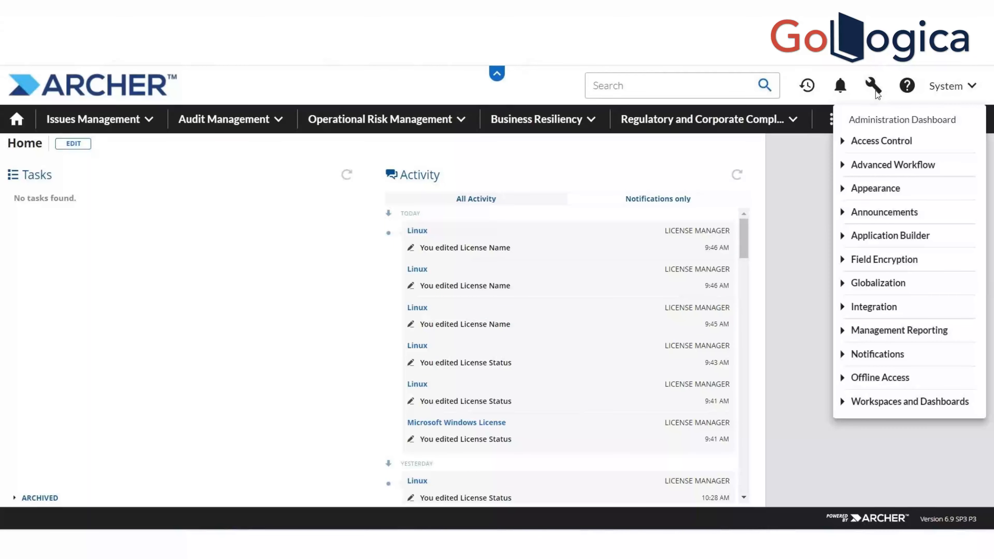